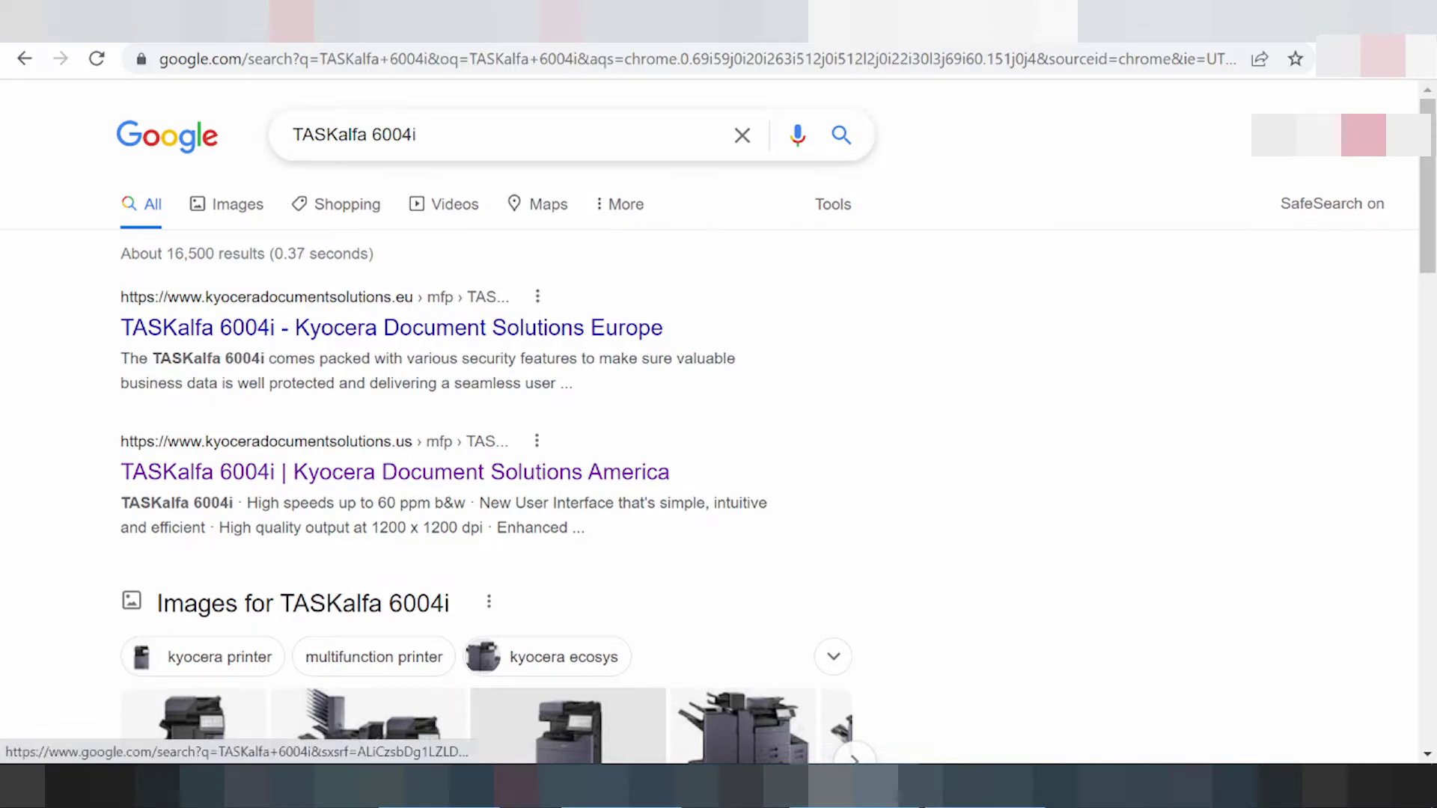
- Search Google for 'TASKalfa 6004i driver download'
text(driver)
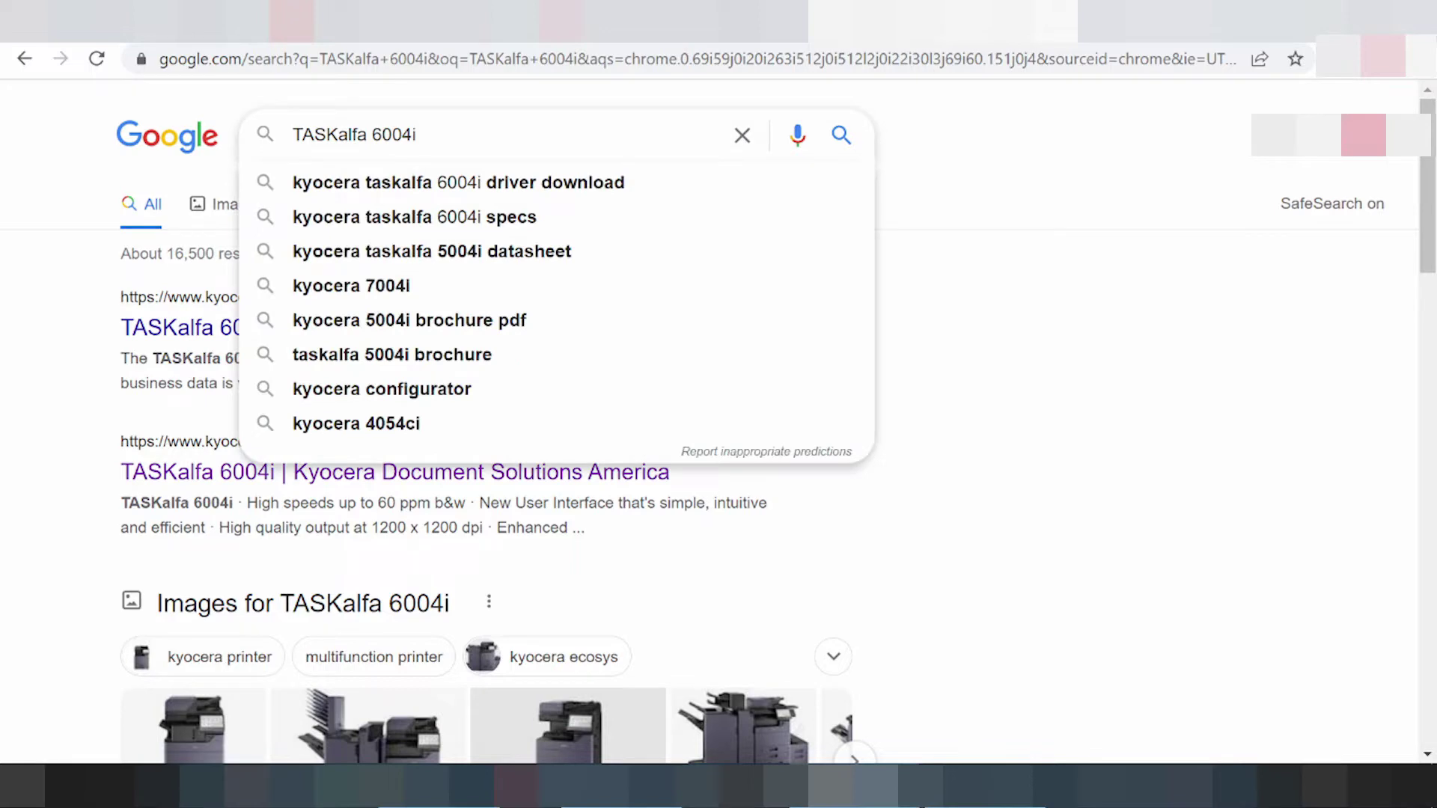
text( download)
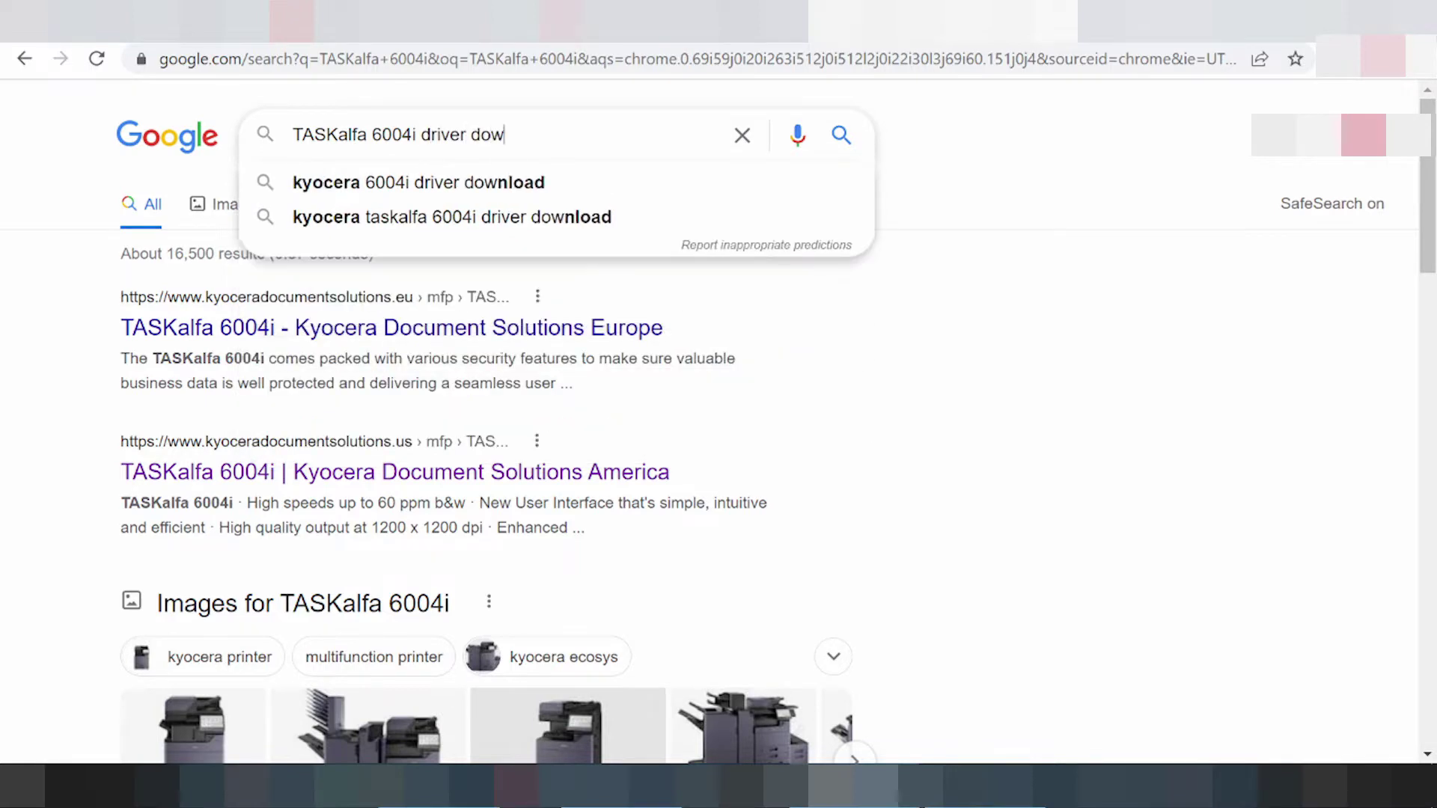
key(Return)
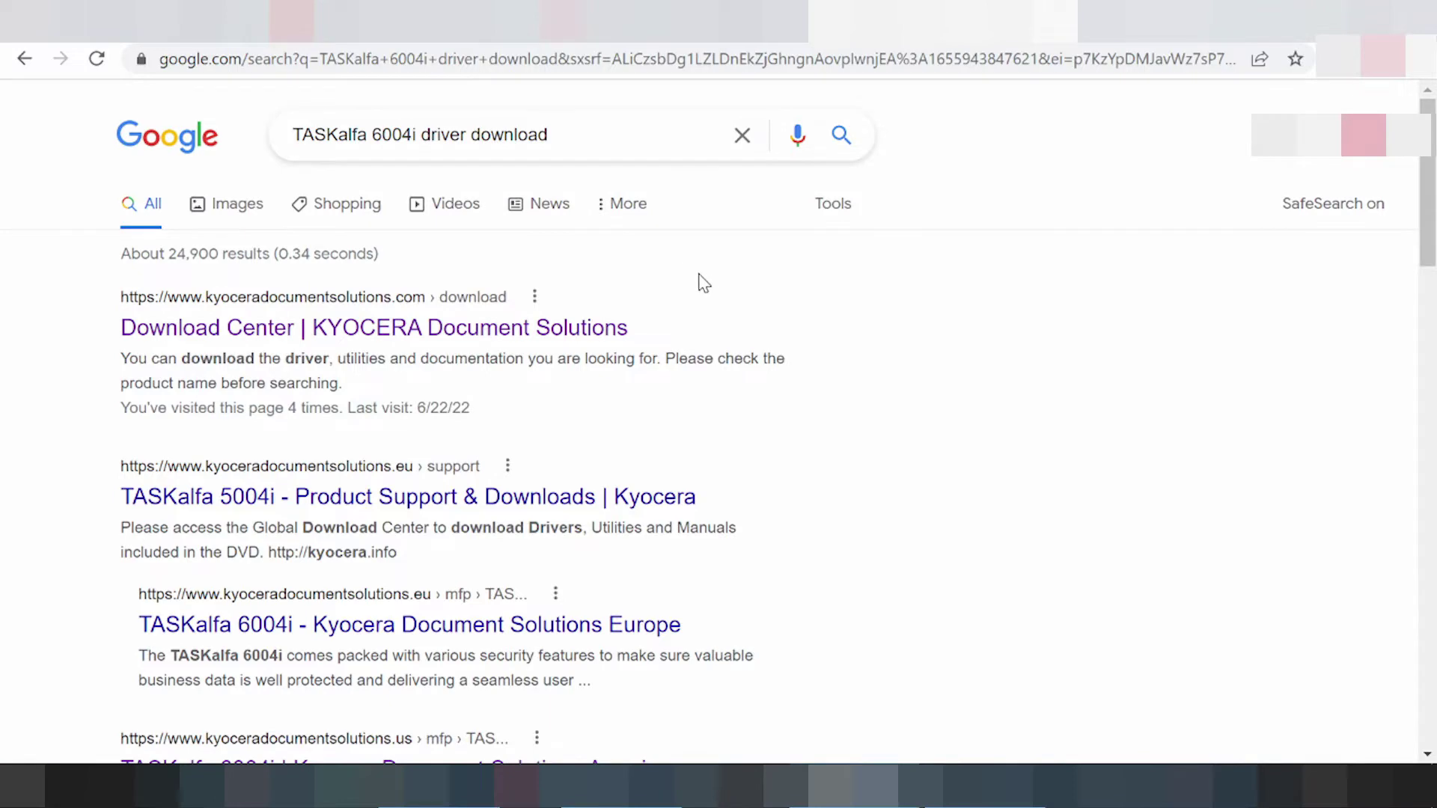
- Scroll the driver download results to find the Kyocera Document Solutions America TASKalfa 6004i link
scroll(763, 283, down, 2)
scroll(755, 328, down, 2)
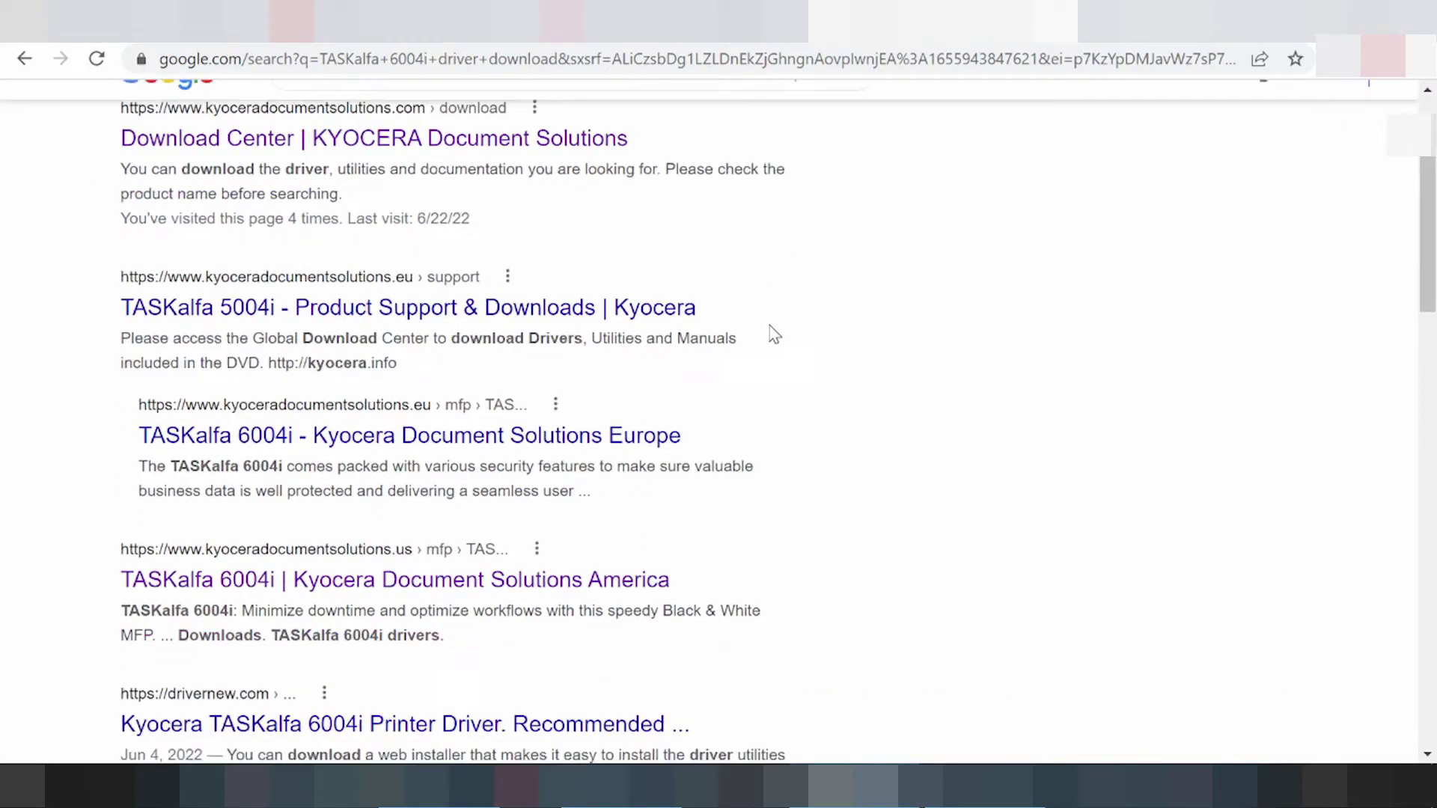
scroll(797, 324, up, 4)
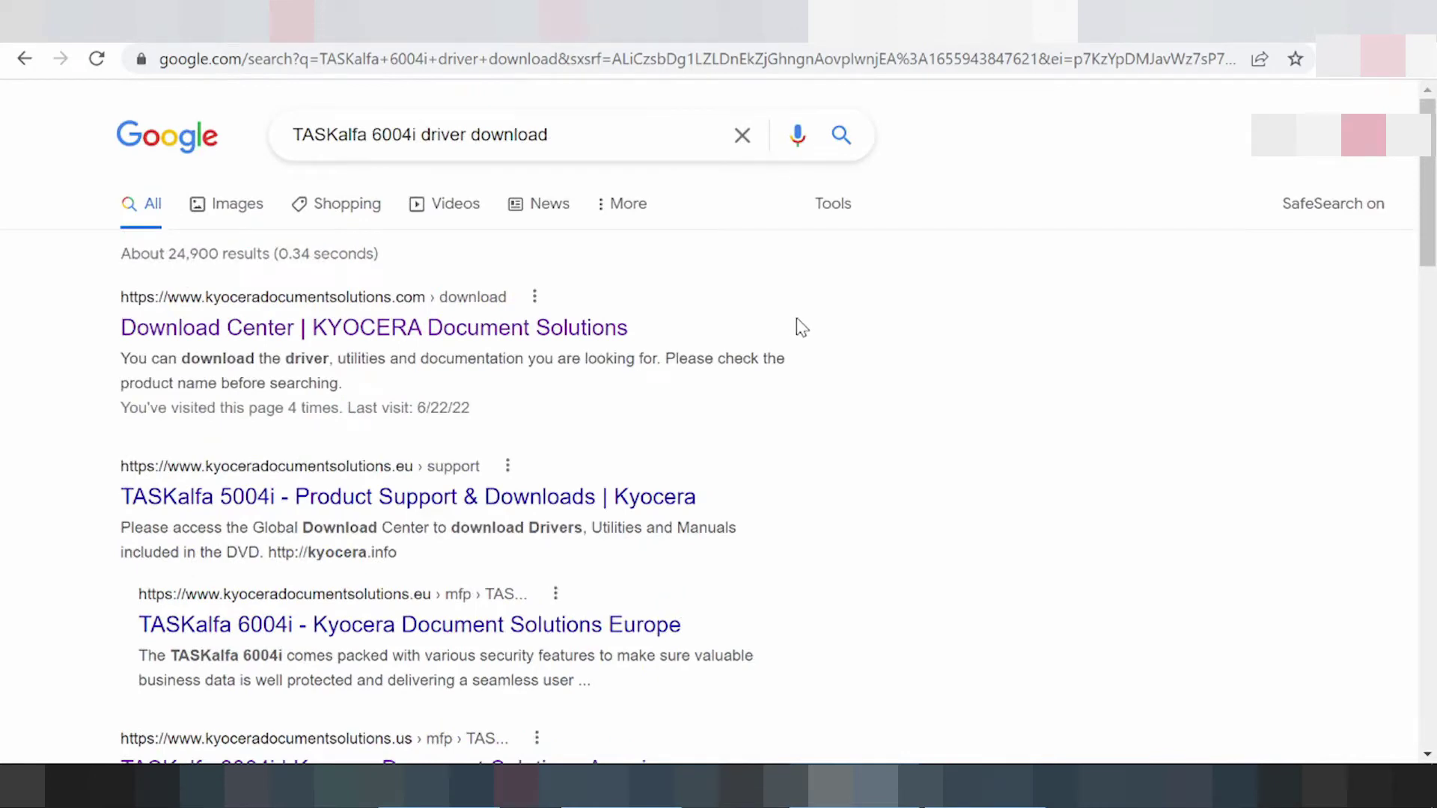
scroll(800, 327, down, 6)
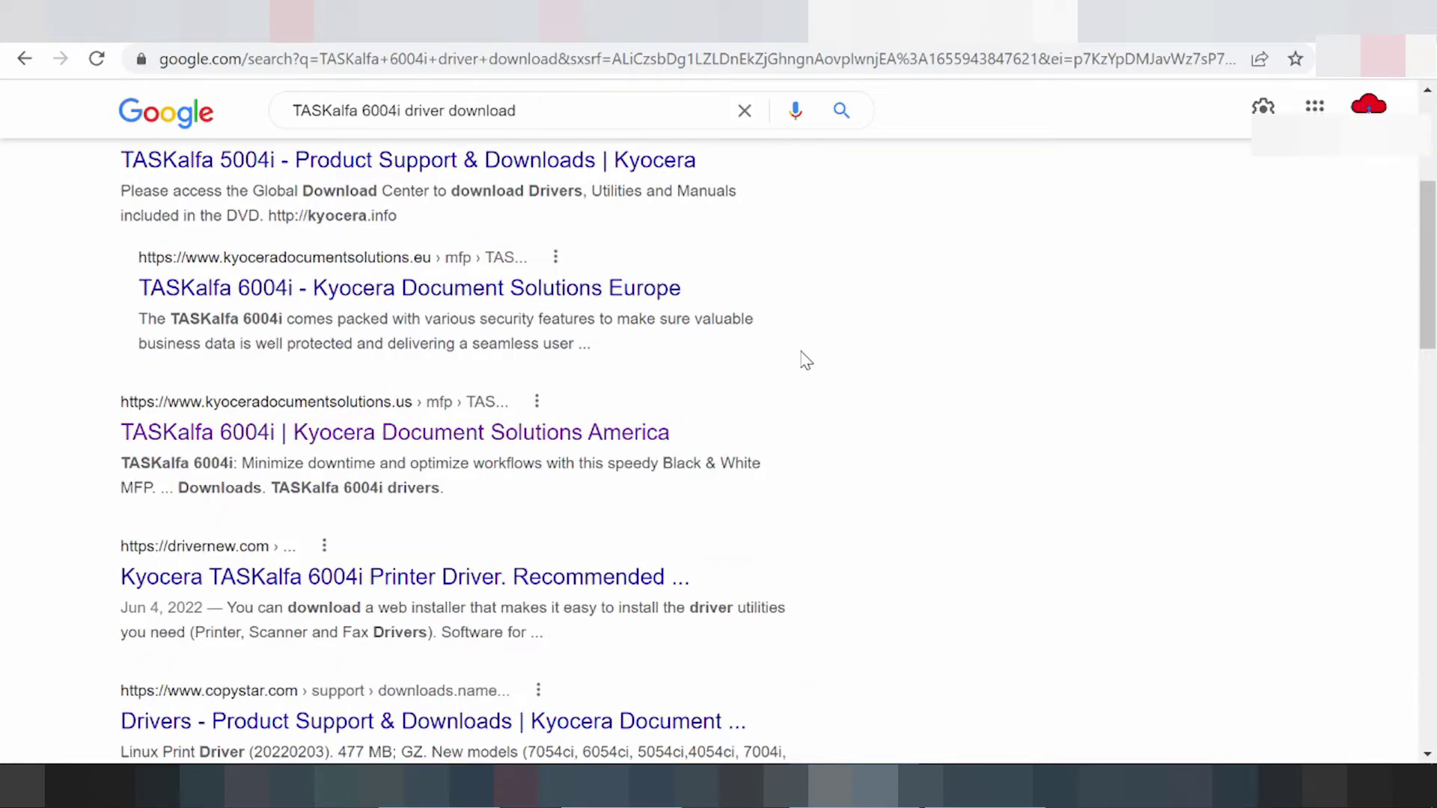
scroll(778, 381, down, 3)
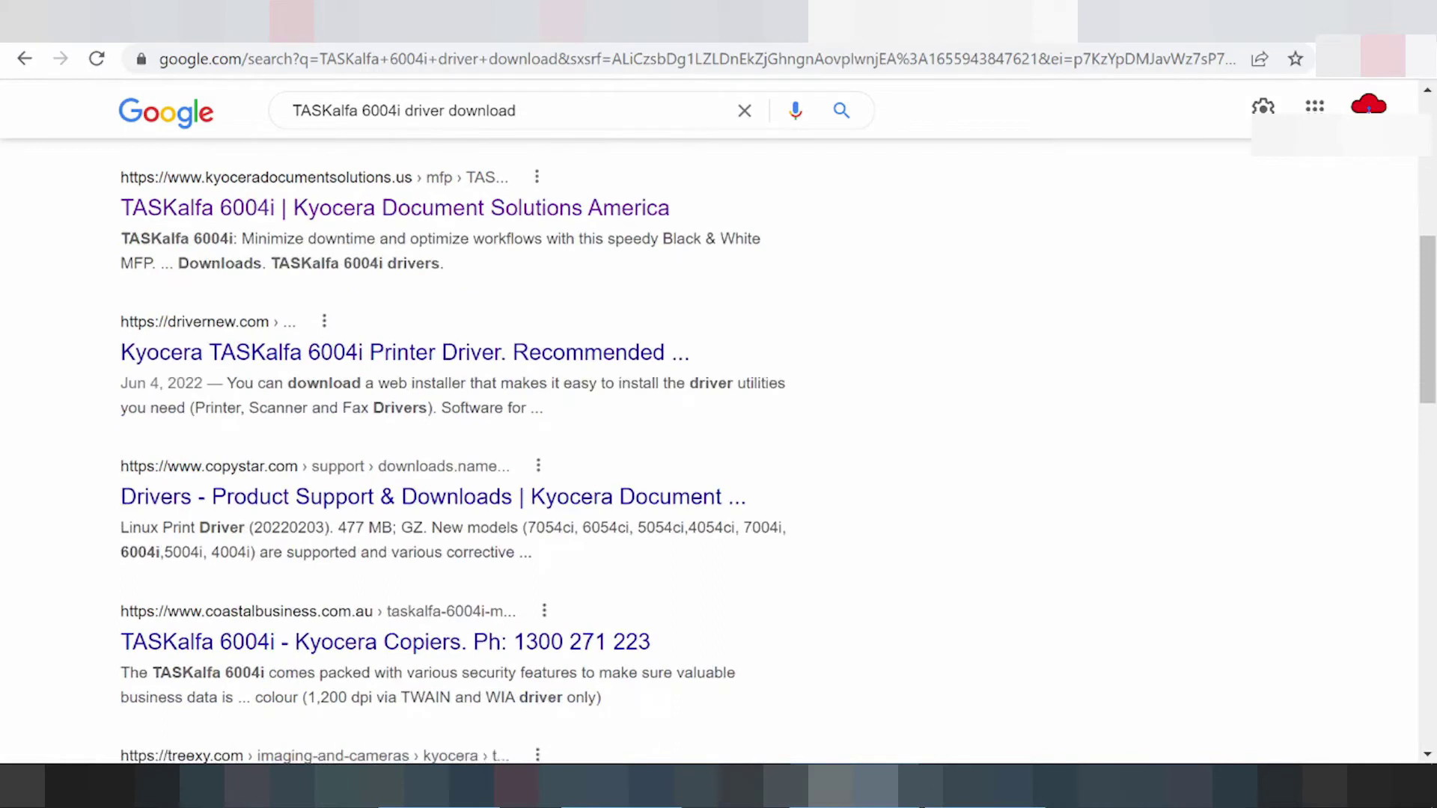
scroll(580, 407, up, 2)
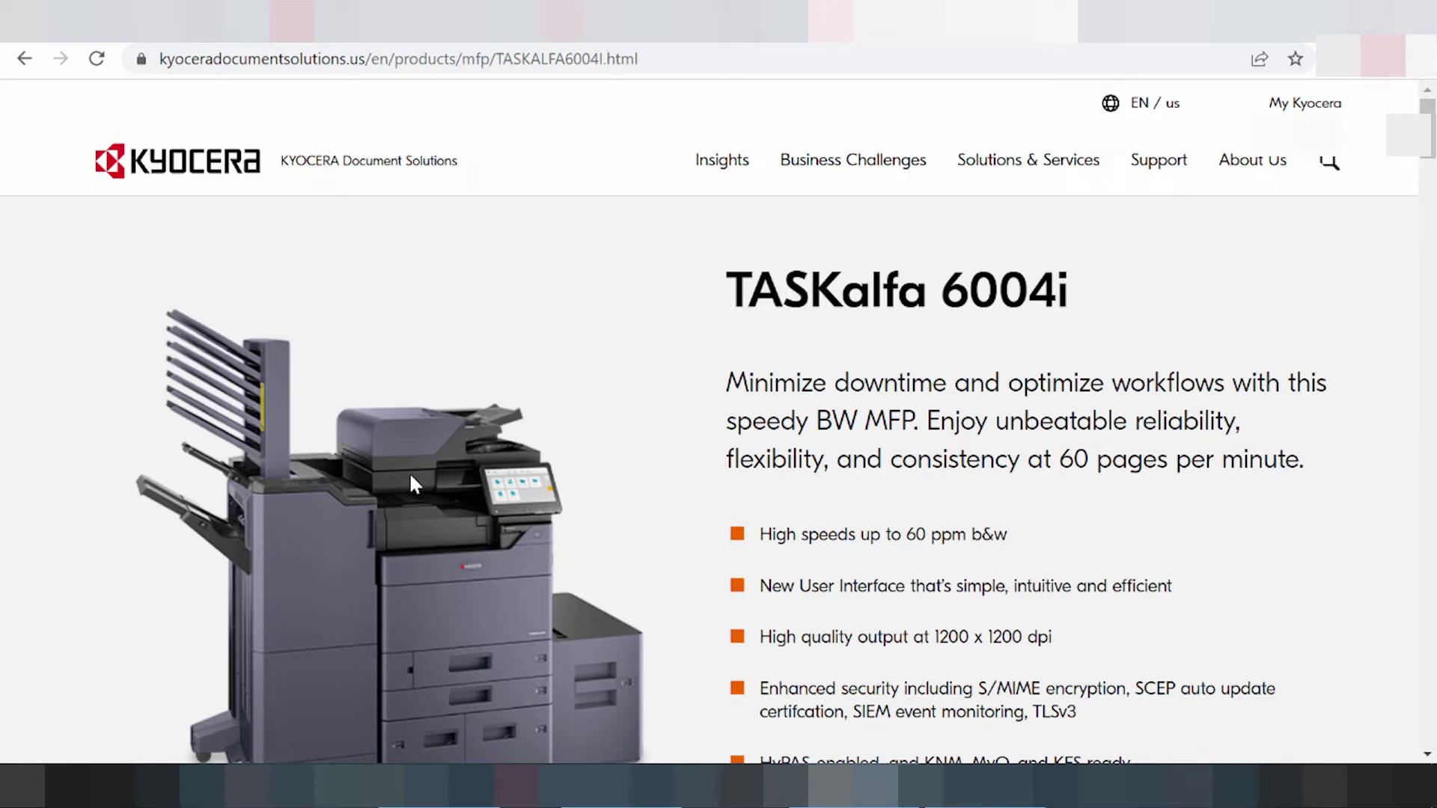
- Scroll the TASKalfa 6004i product page to Downloads and open the TASKalfa 6004i drivers
drag(747, 291, 968, 290)
scroll(690, 324, down, 10)
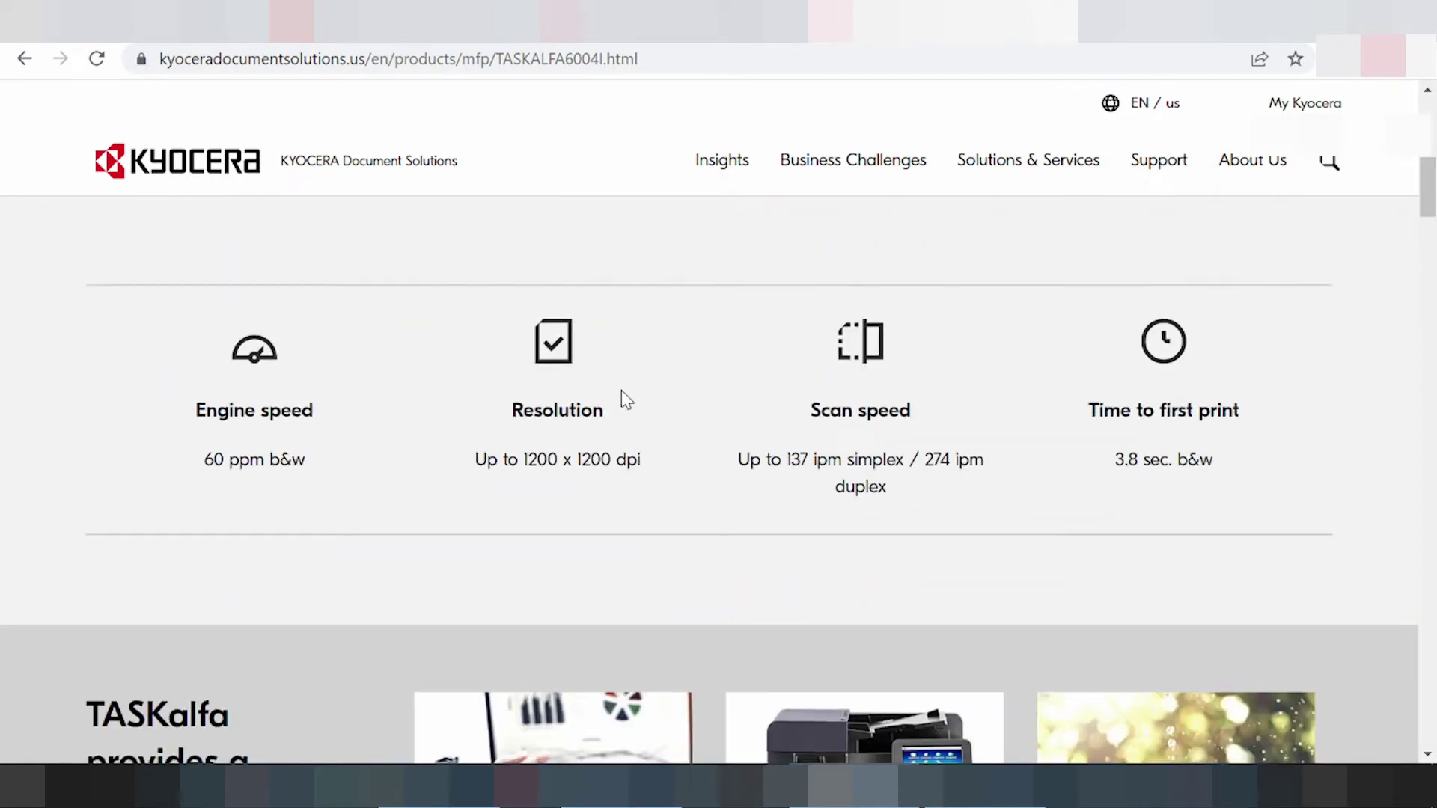
scroll(626, 397, down, 11)
scroll(657, 347, down, 4)
drag(619, 277, 843, 298)
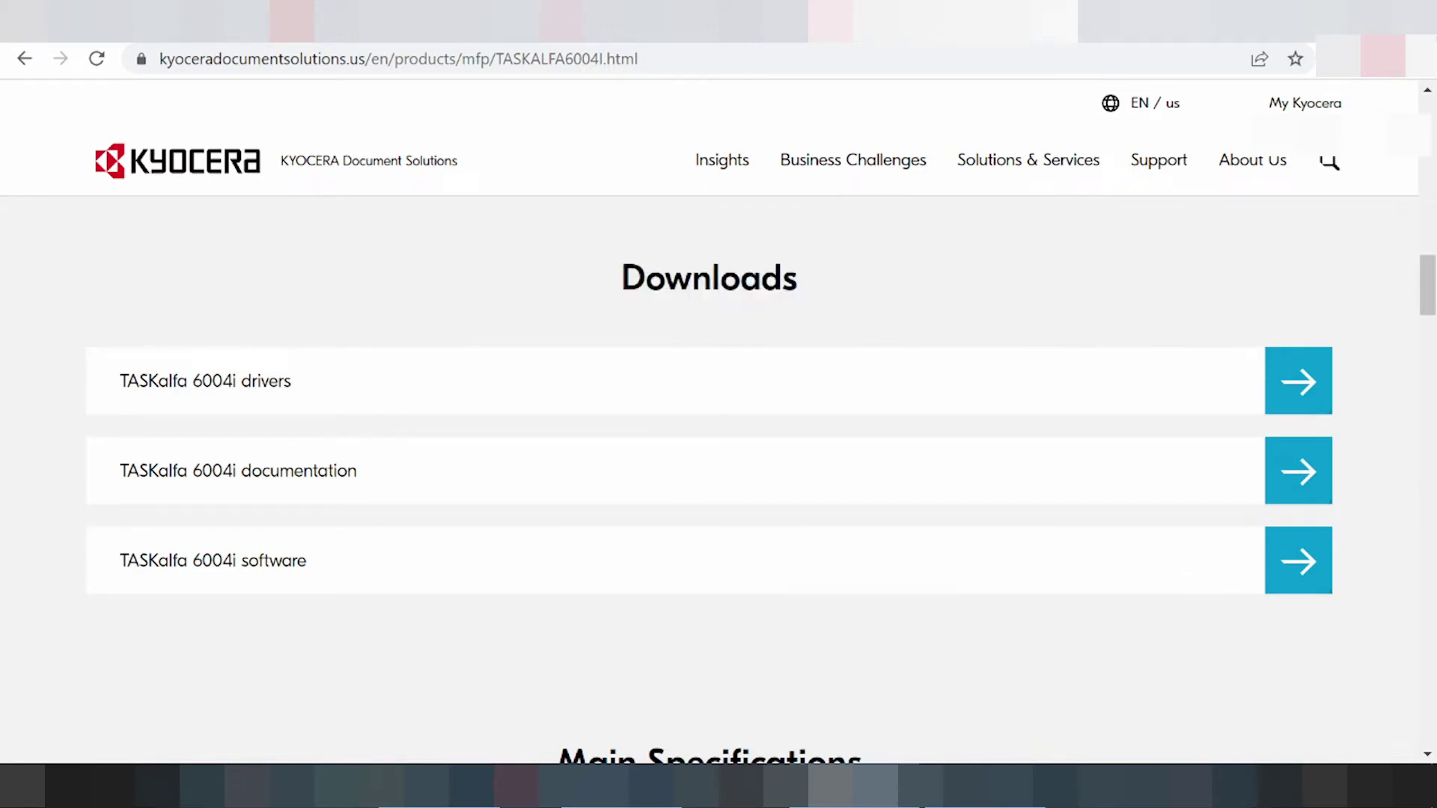
drag(235, 380, 263, 380)
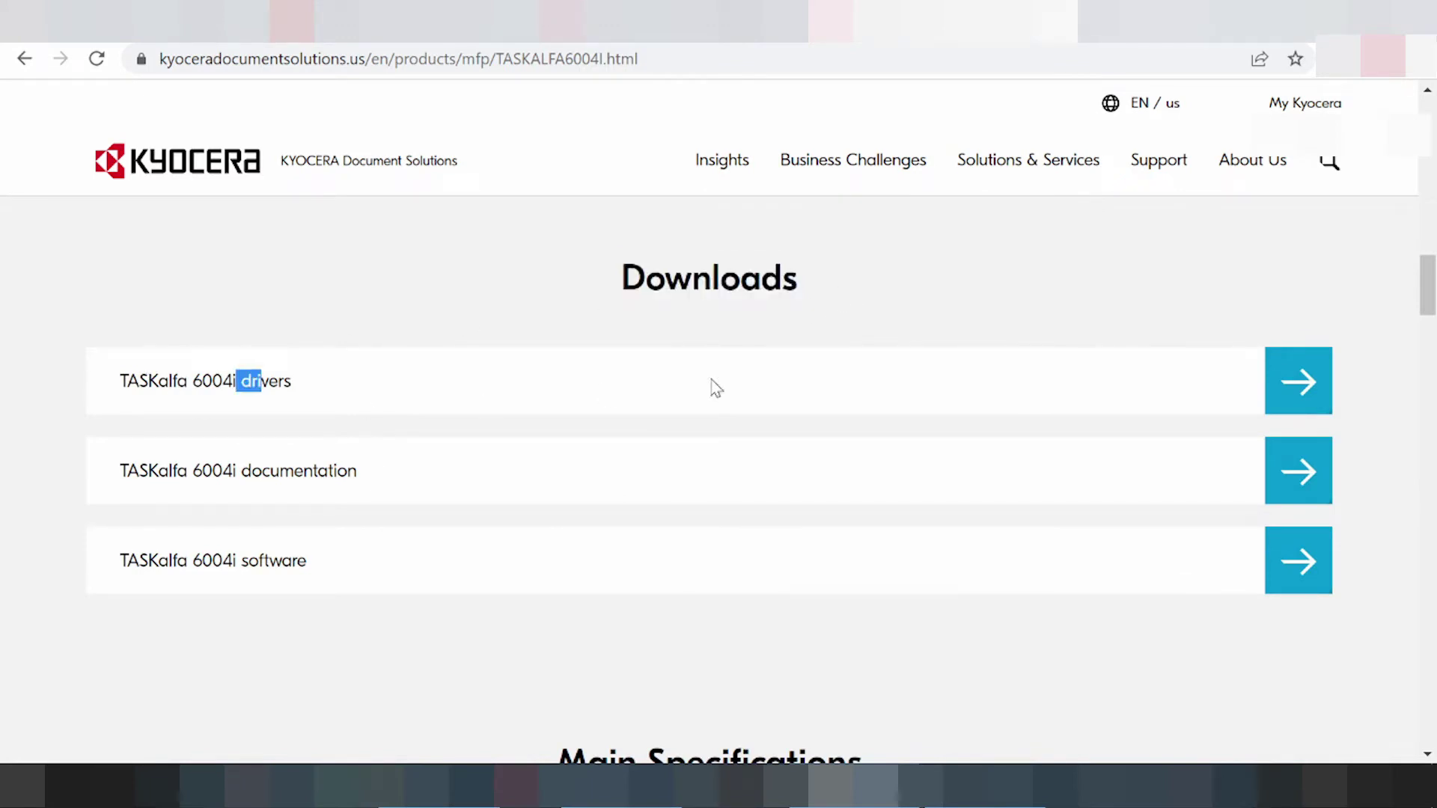
click(1269, 381)
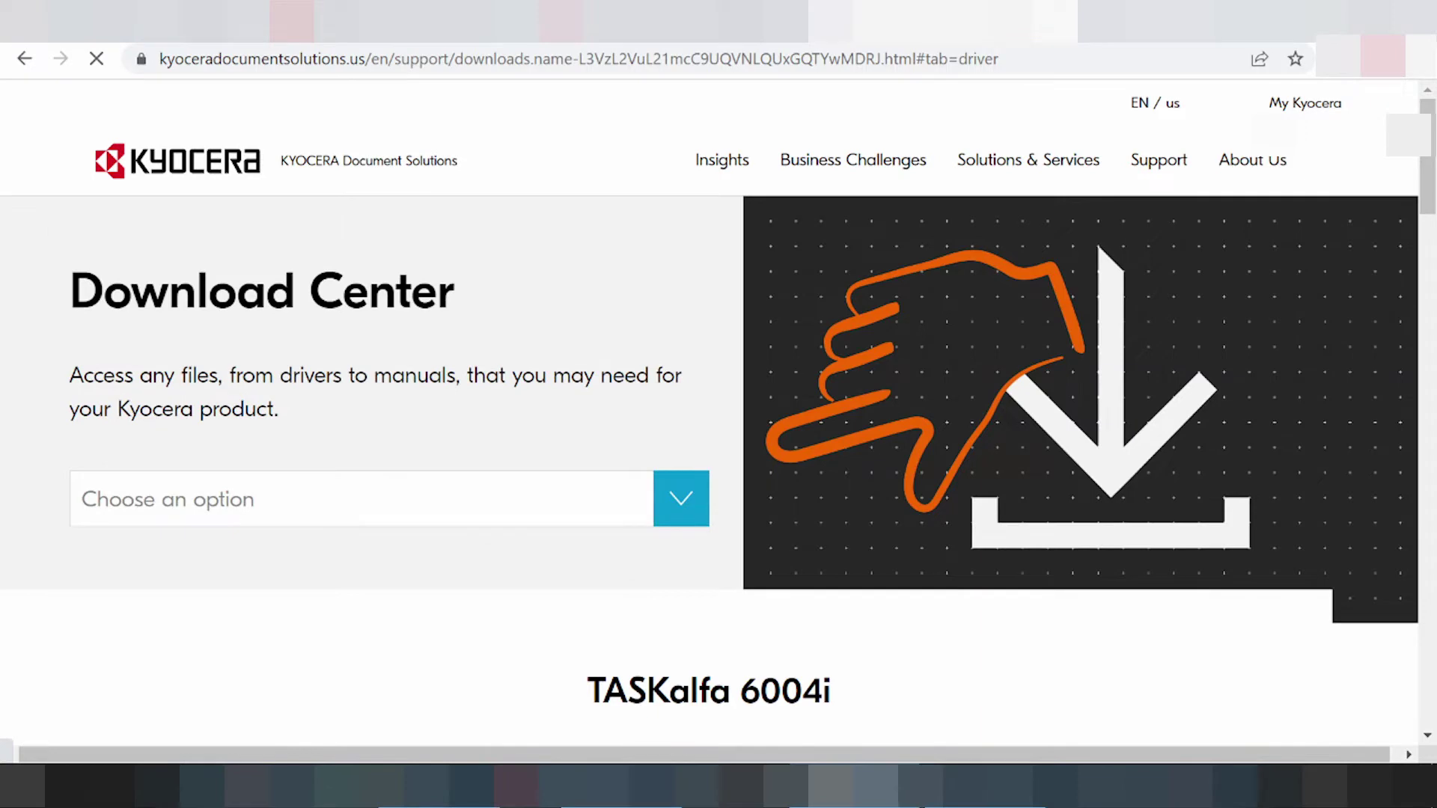
- Change the driver operating system to Apple, listing Mac Print Driver and Mac Driver
scroll(676, 388, down, 5)
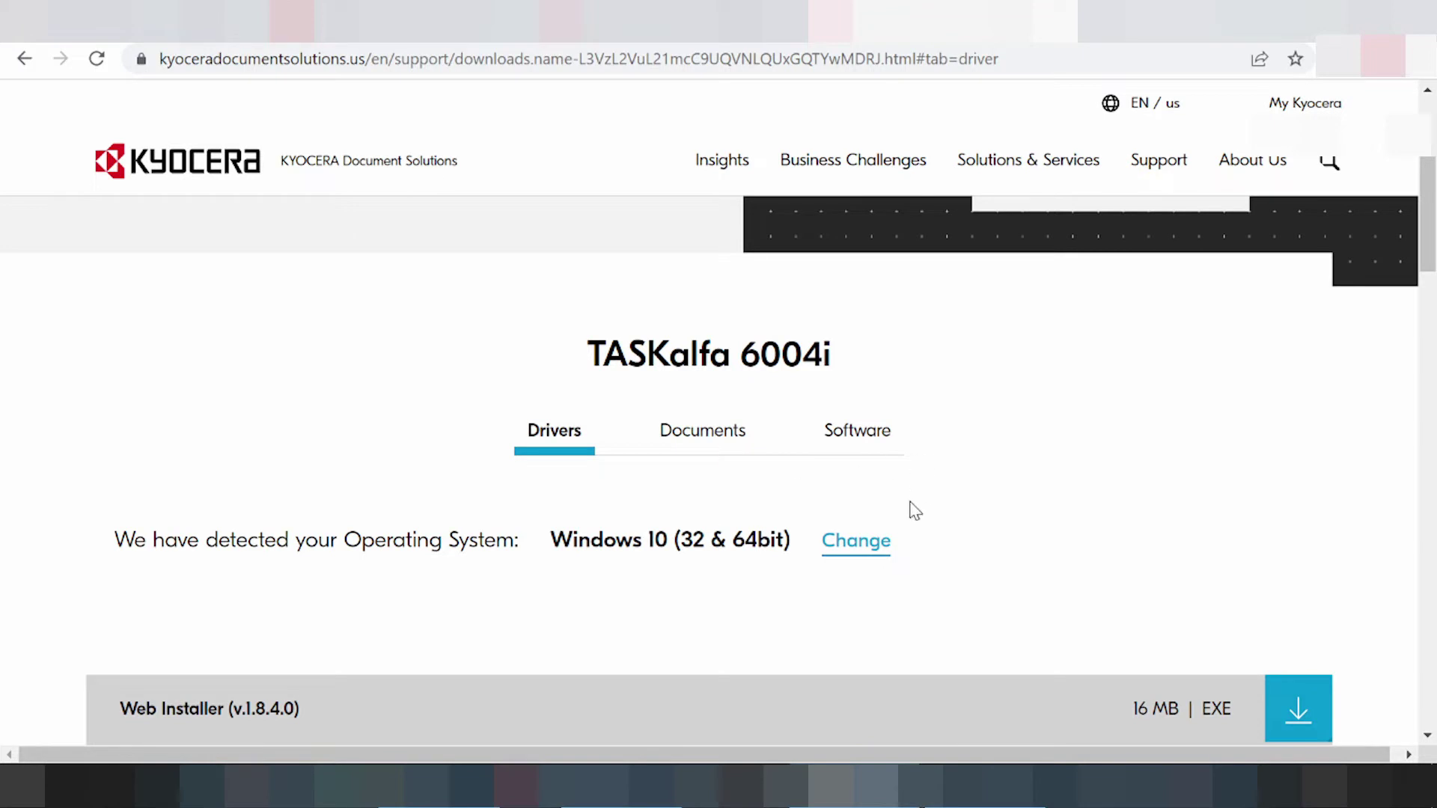
scroll(523, 599, down, 1)
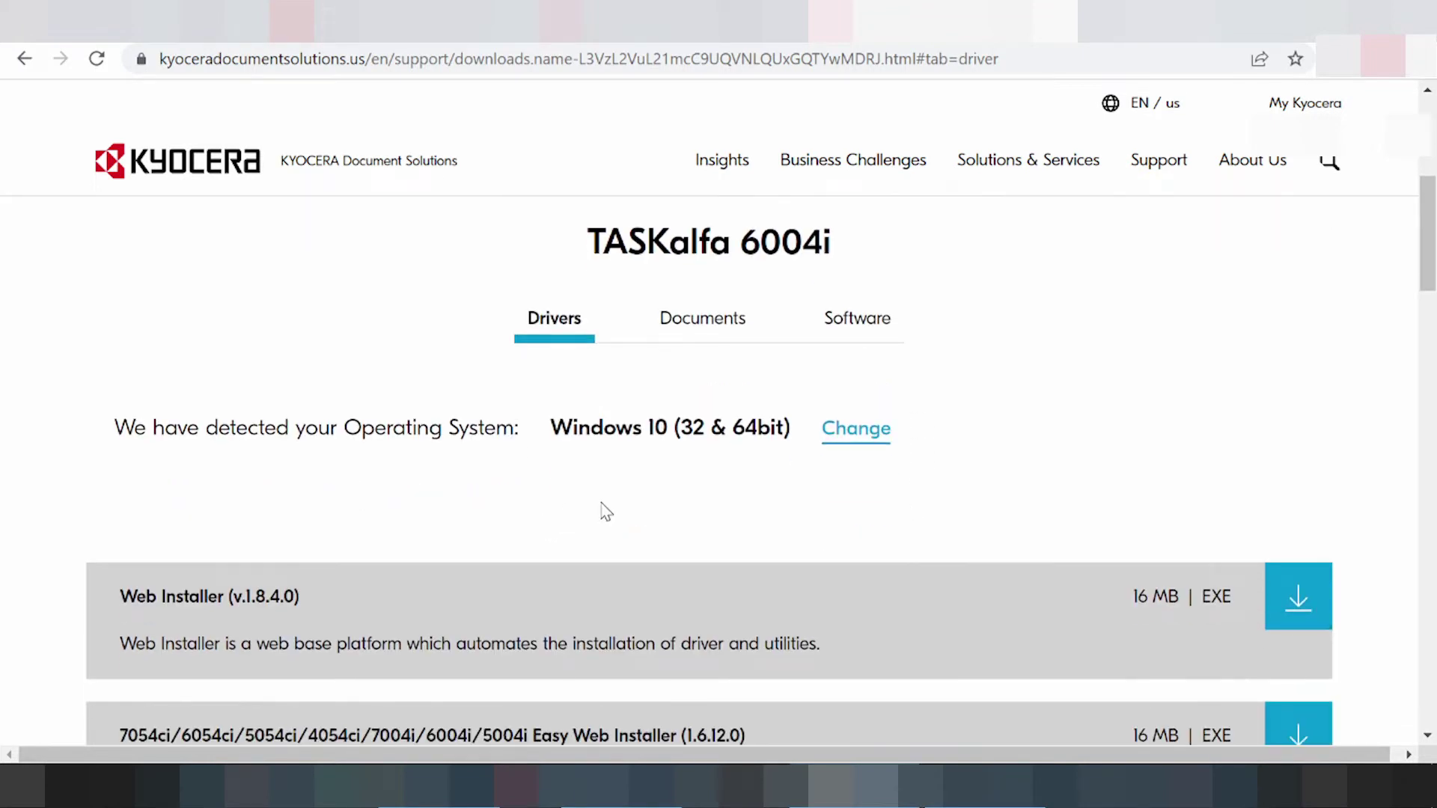
click(839, 430)
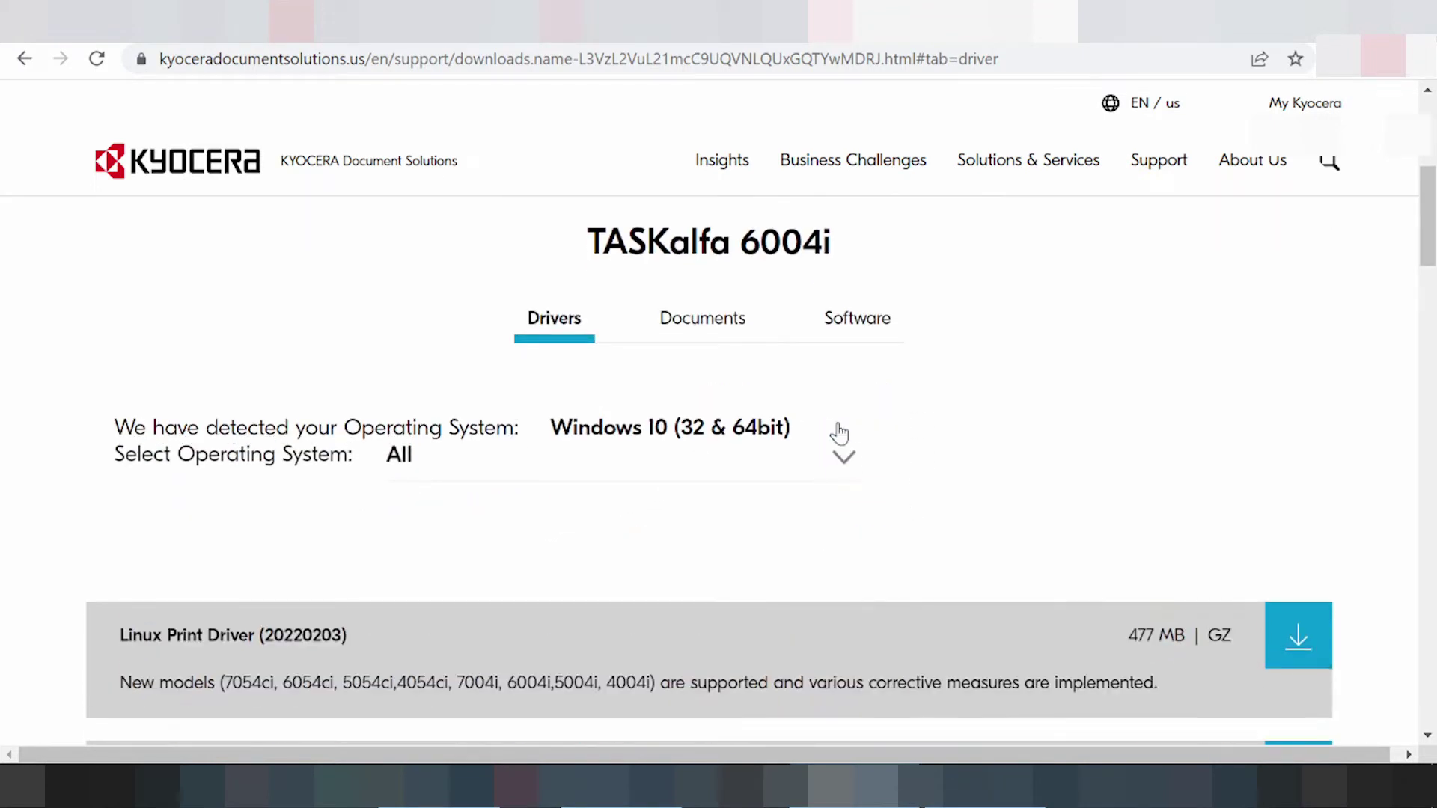
scroll(104, 382, down, 2)
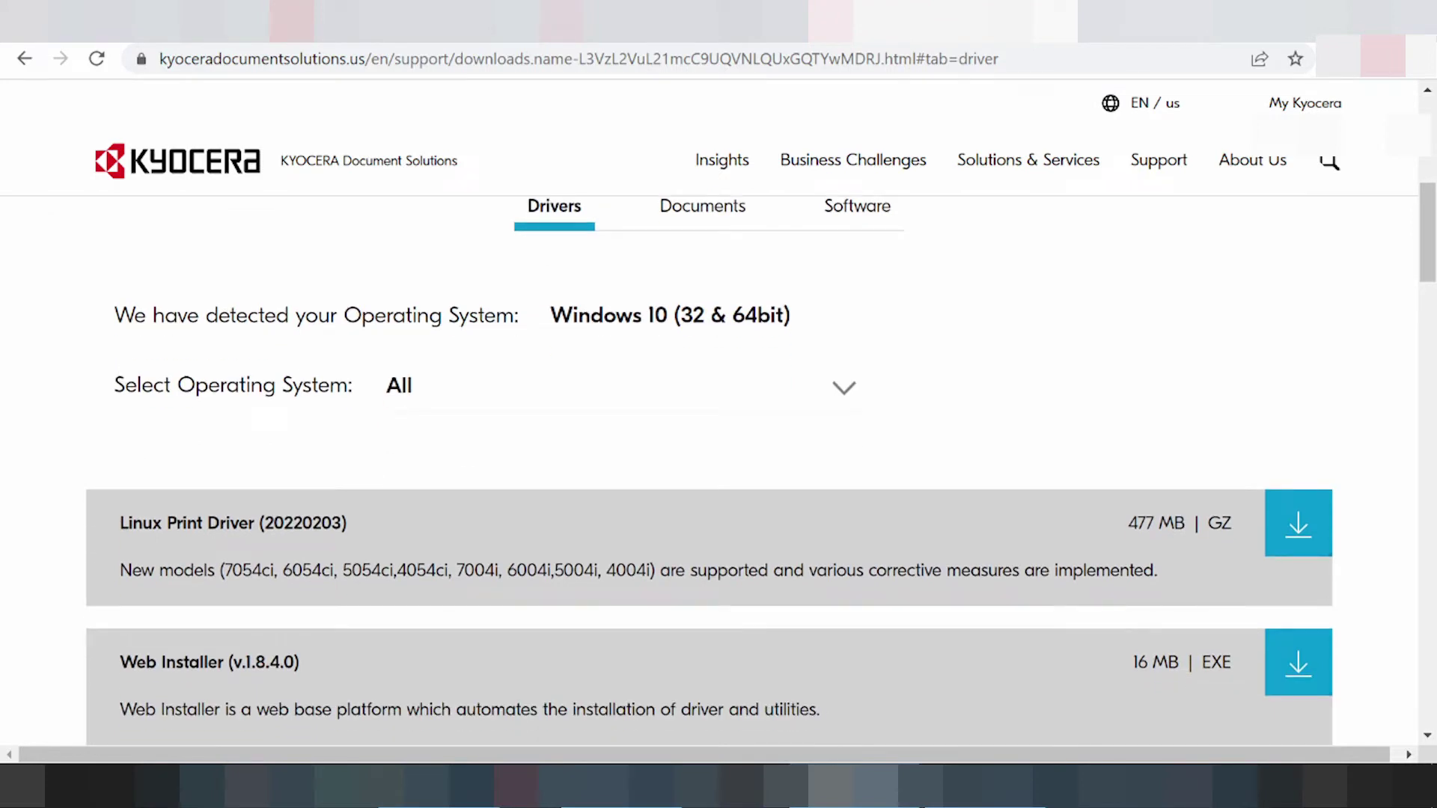
click(585, 394)
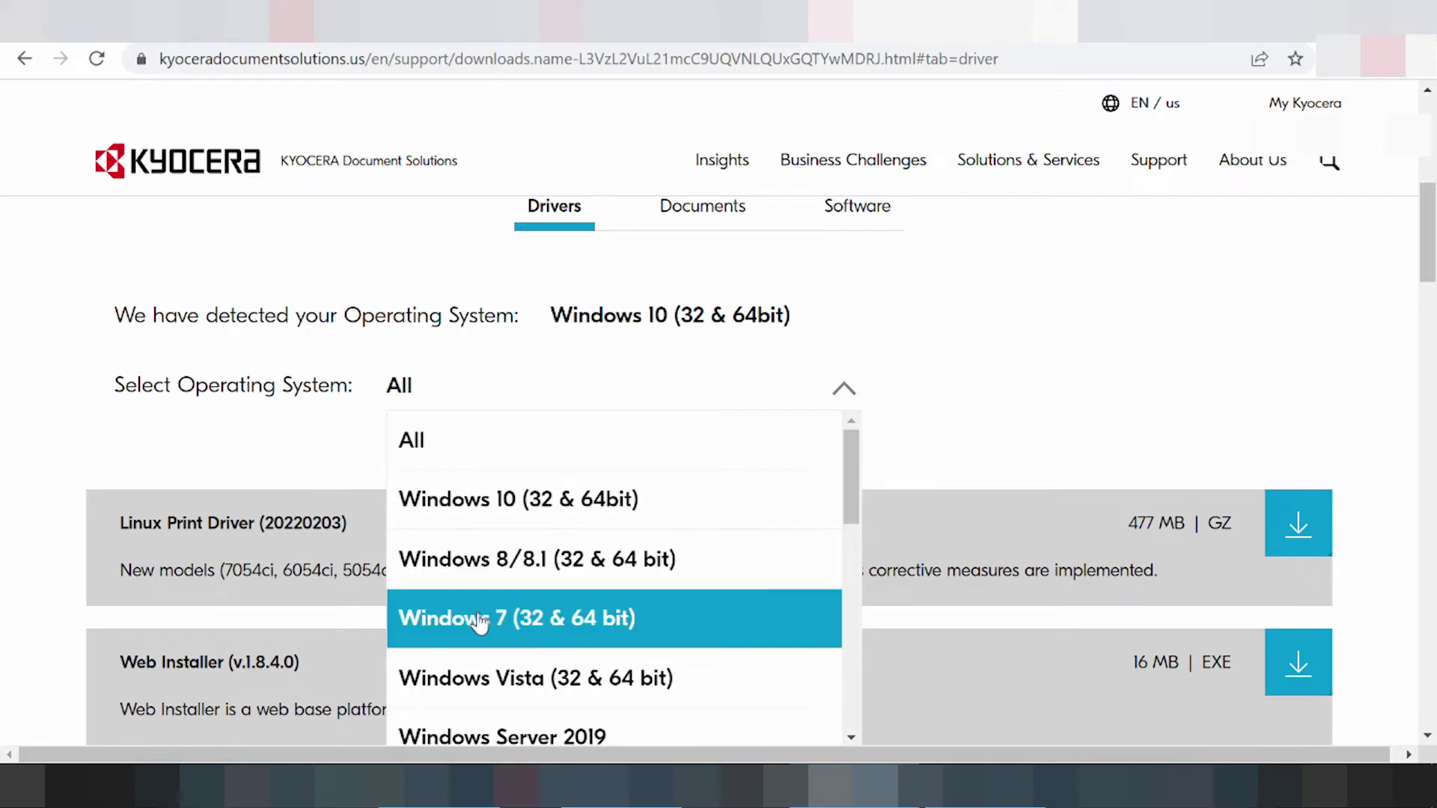
scroll(517, 602, down, 2)
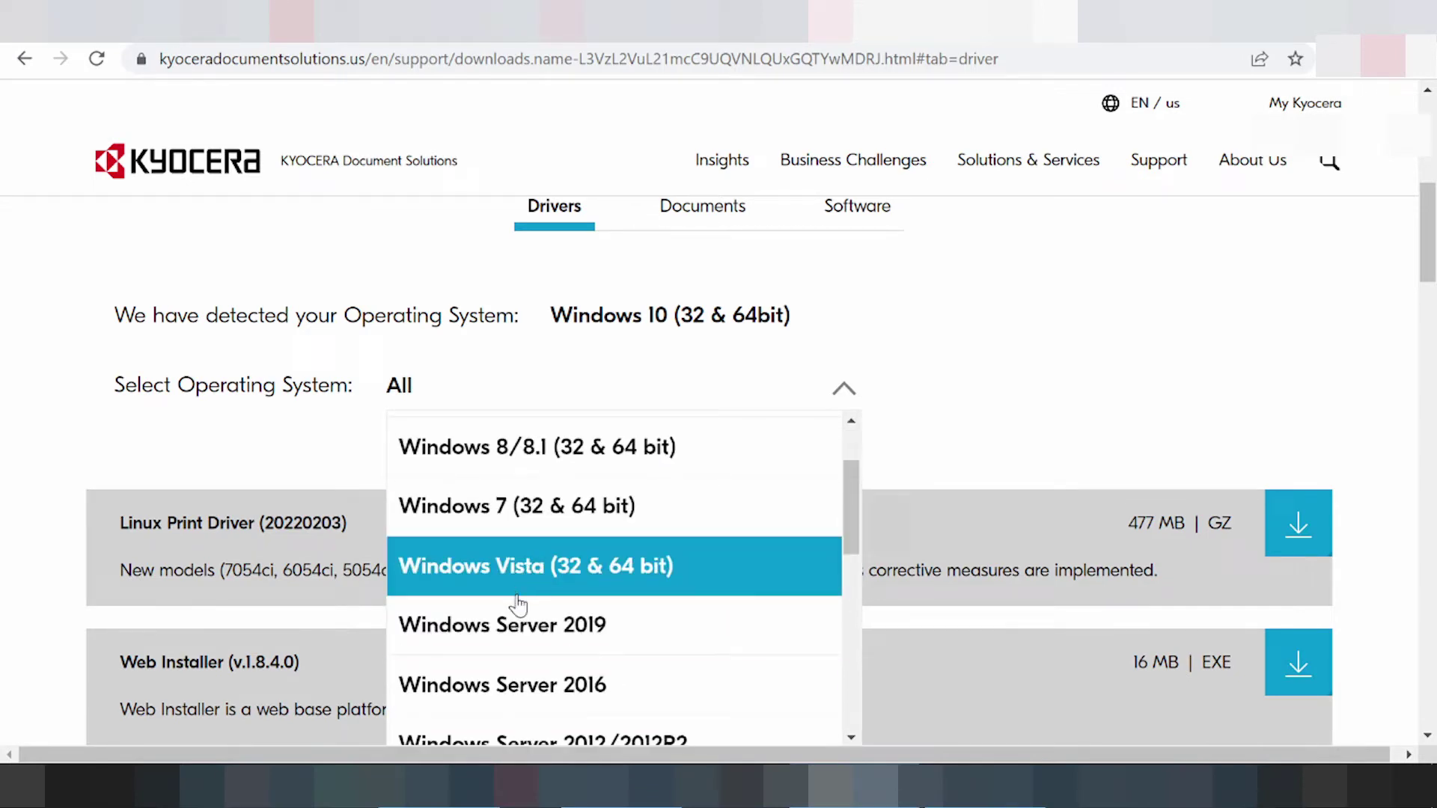
scroll(523, 627, down, 3)
scroll(562, 542, down, 2)
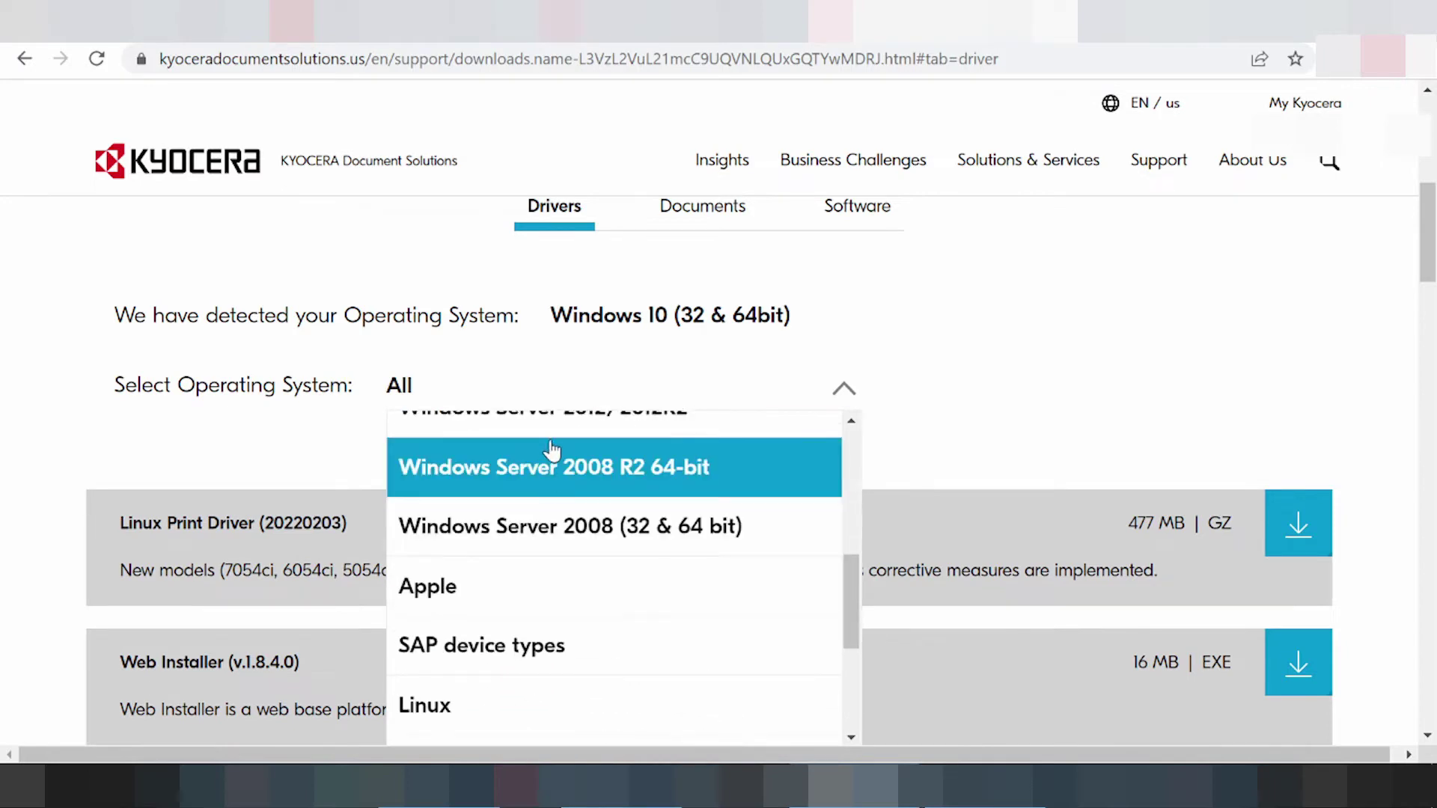
click(453, 582)
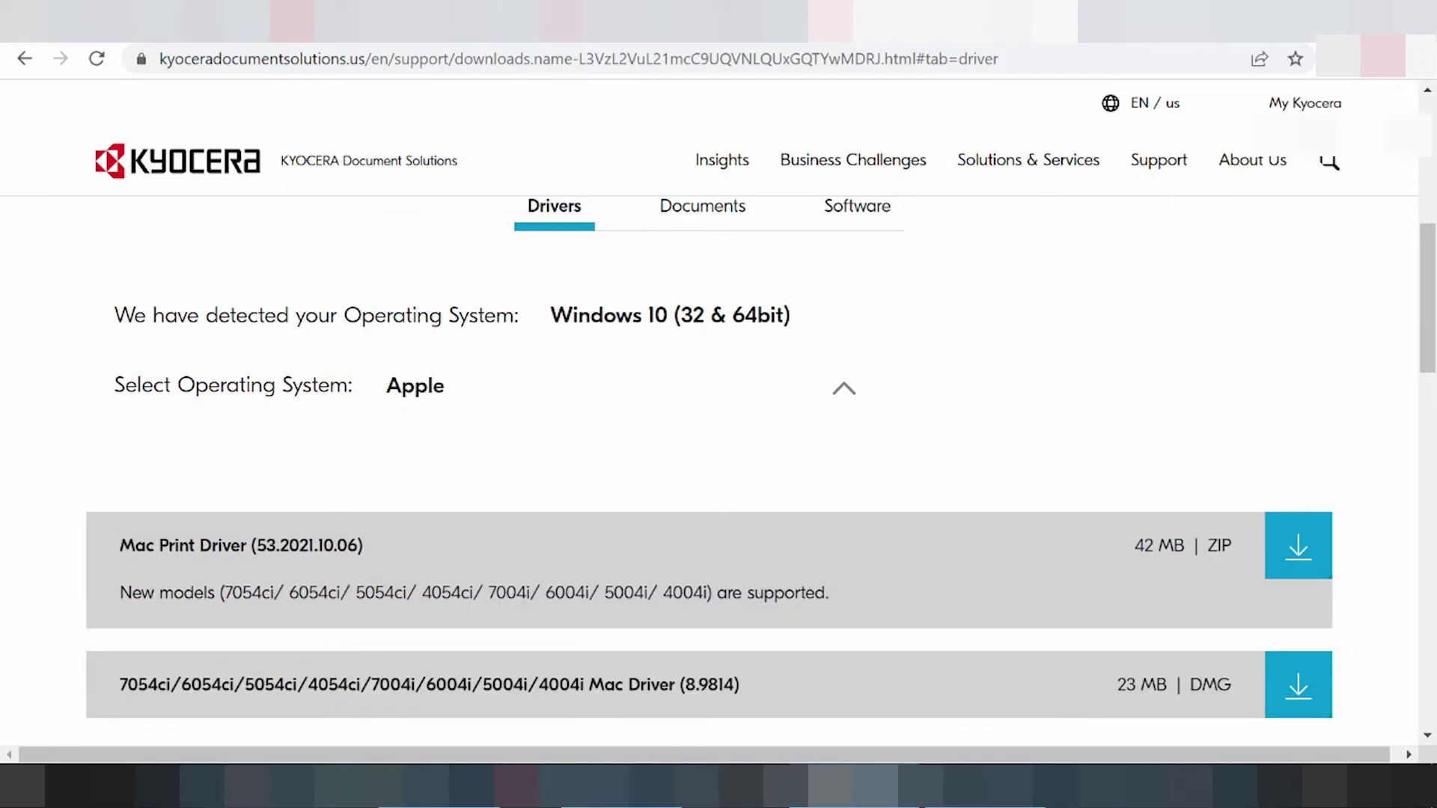
scroll(210, 432, down, 3)
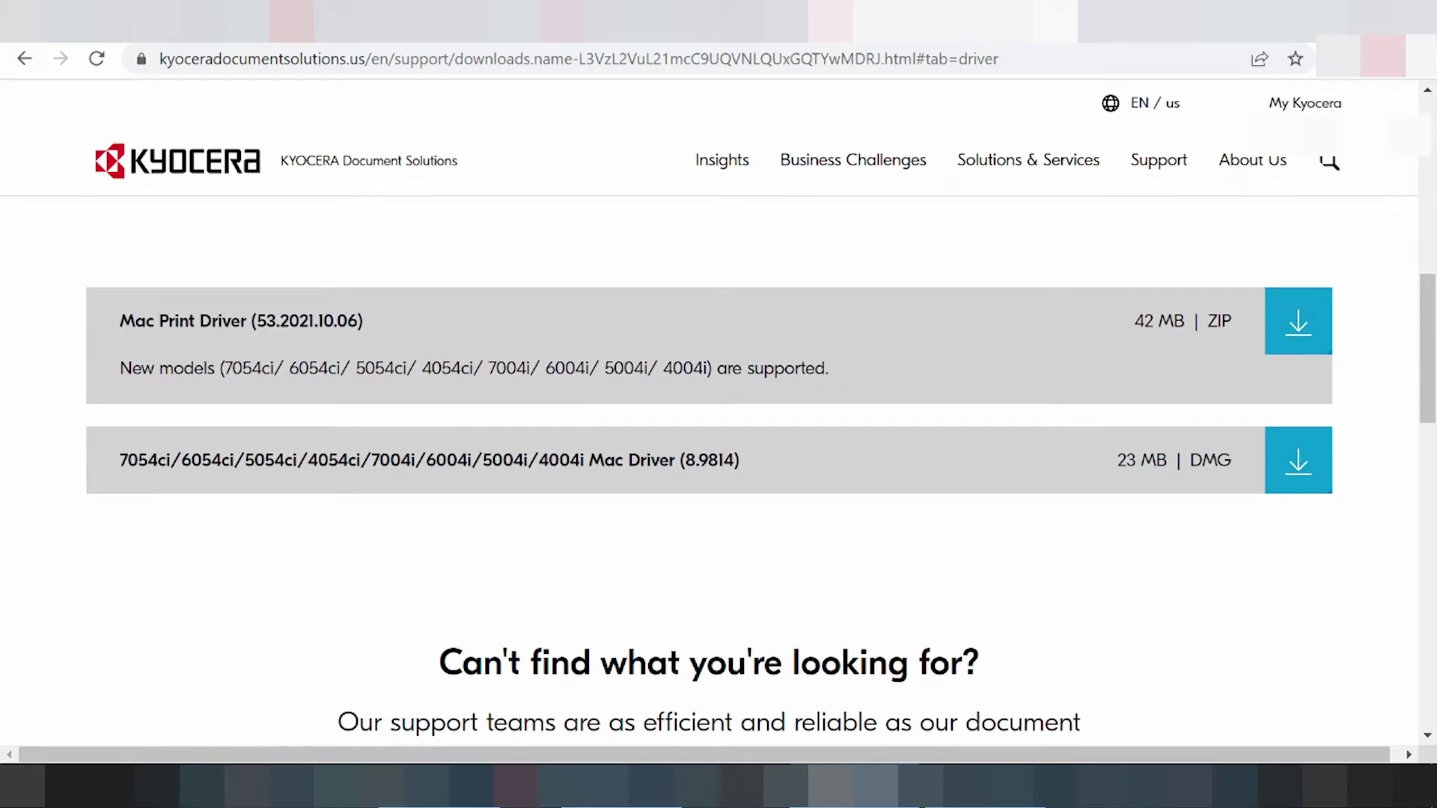
scroll(785, 391, up, 5)
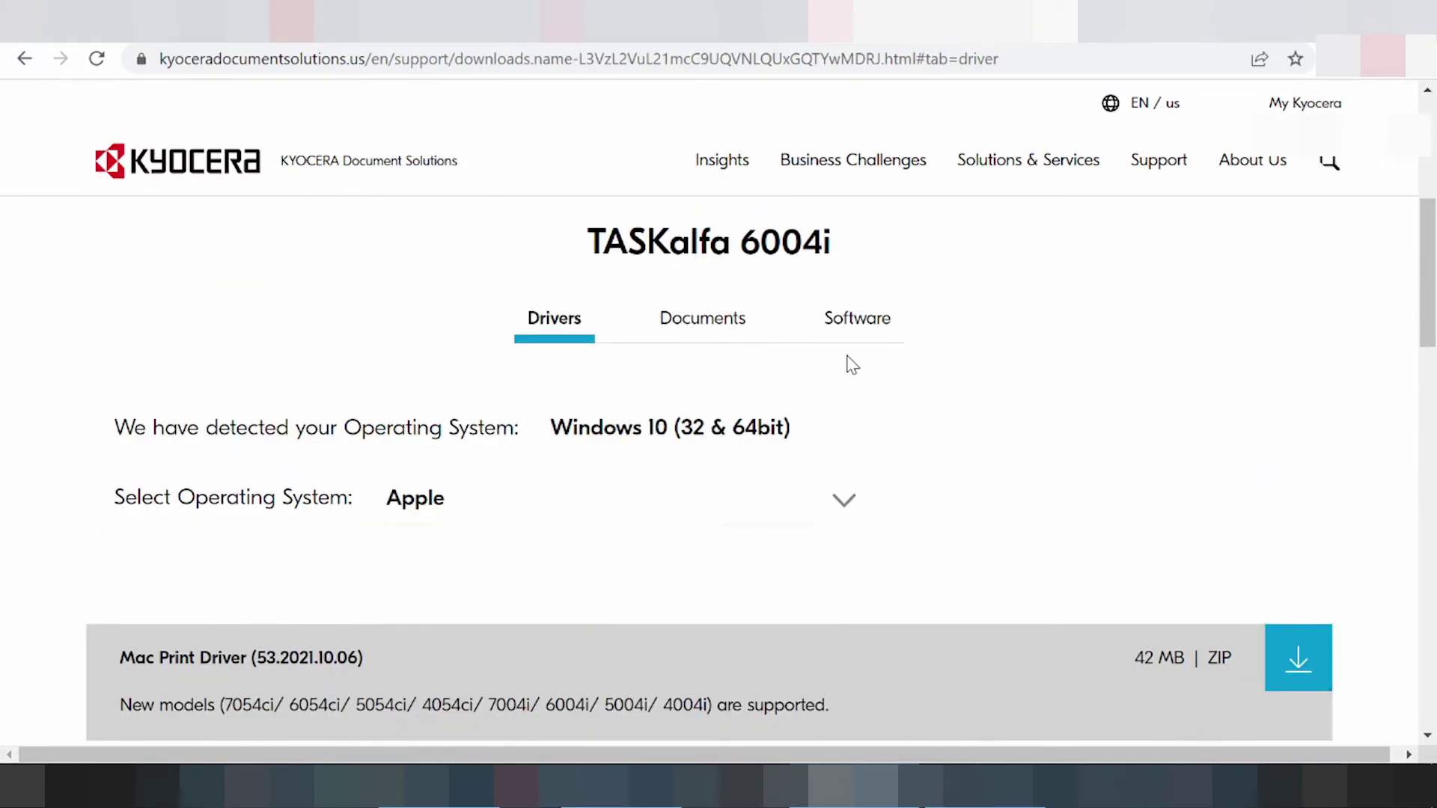
- Switch briefly to the Software tab, then return to the TASKalfa 6004i Drivers tab
click(878, 329)
scroll(417, 482, down, 2)
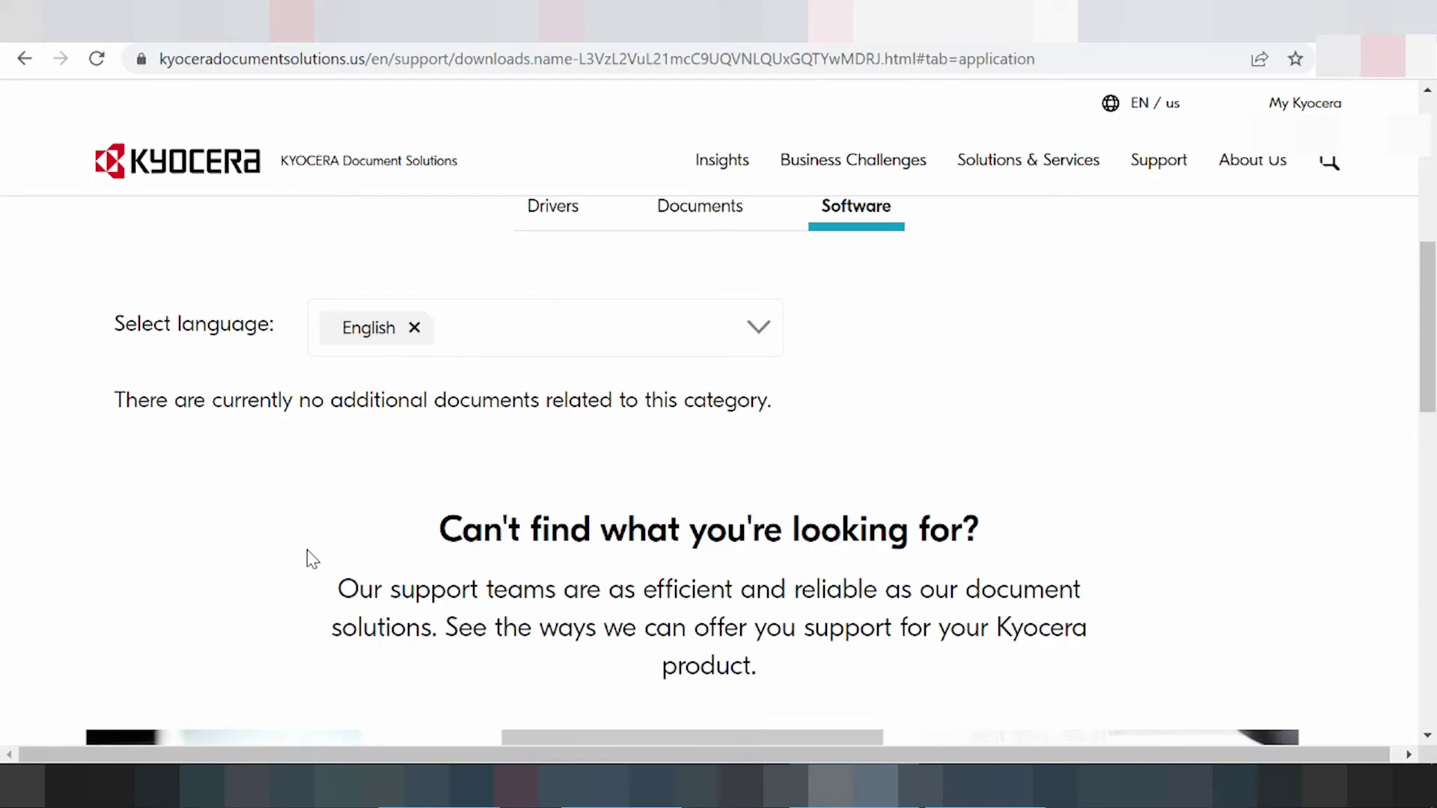
scroll(685, 460, up, 2)
click(567, 328)
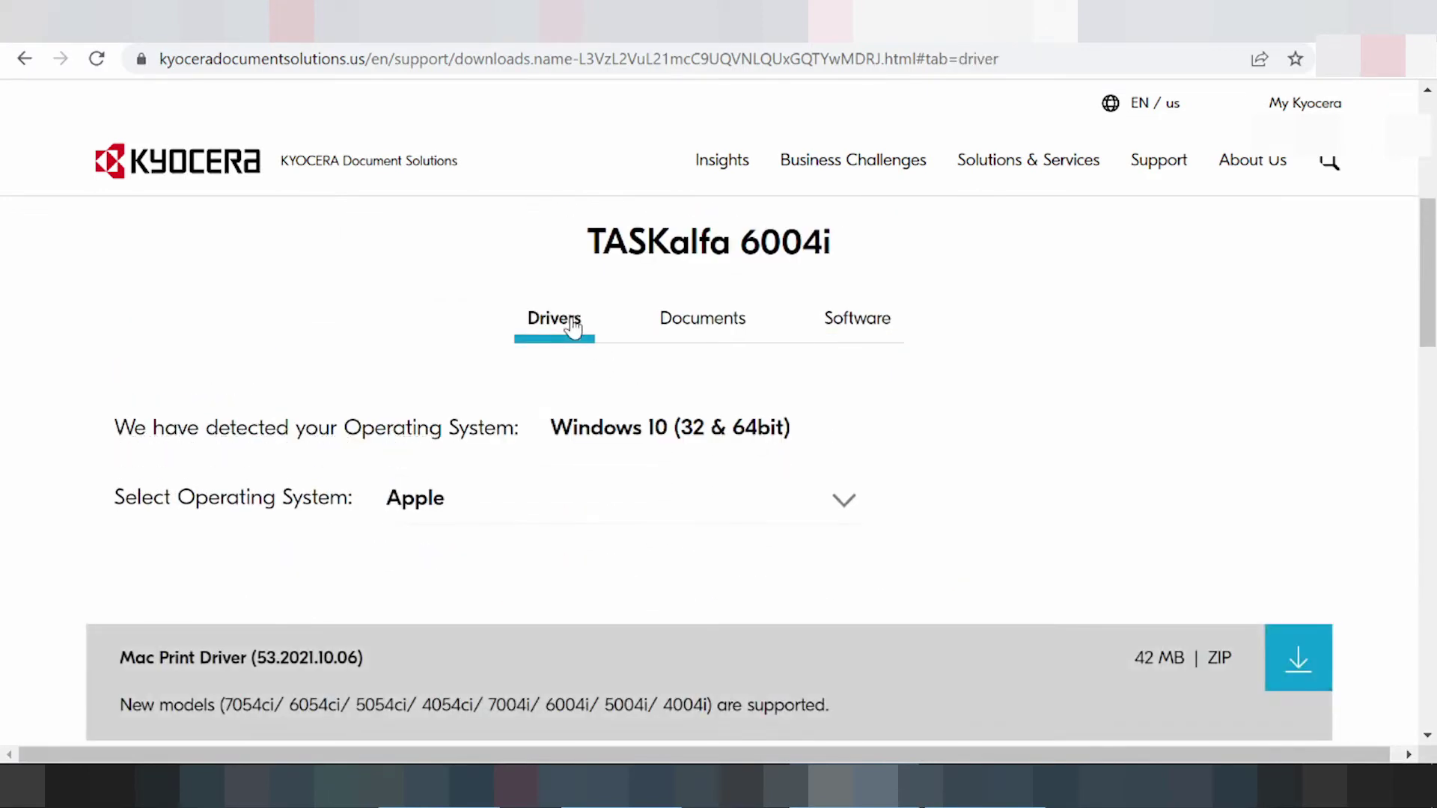
- Filter the drivers to Linux, showing Linux Print Driver (20220203) and Kyocera SANE Driver (2.0.1923)
click(545, 517)
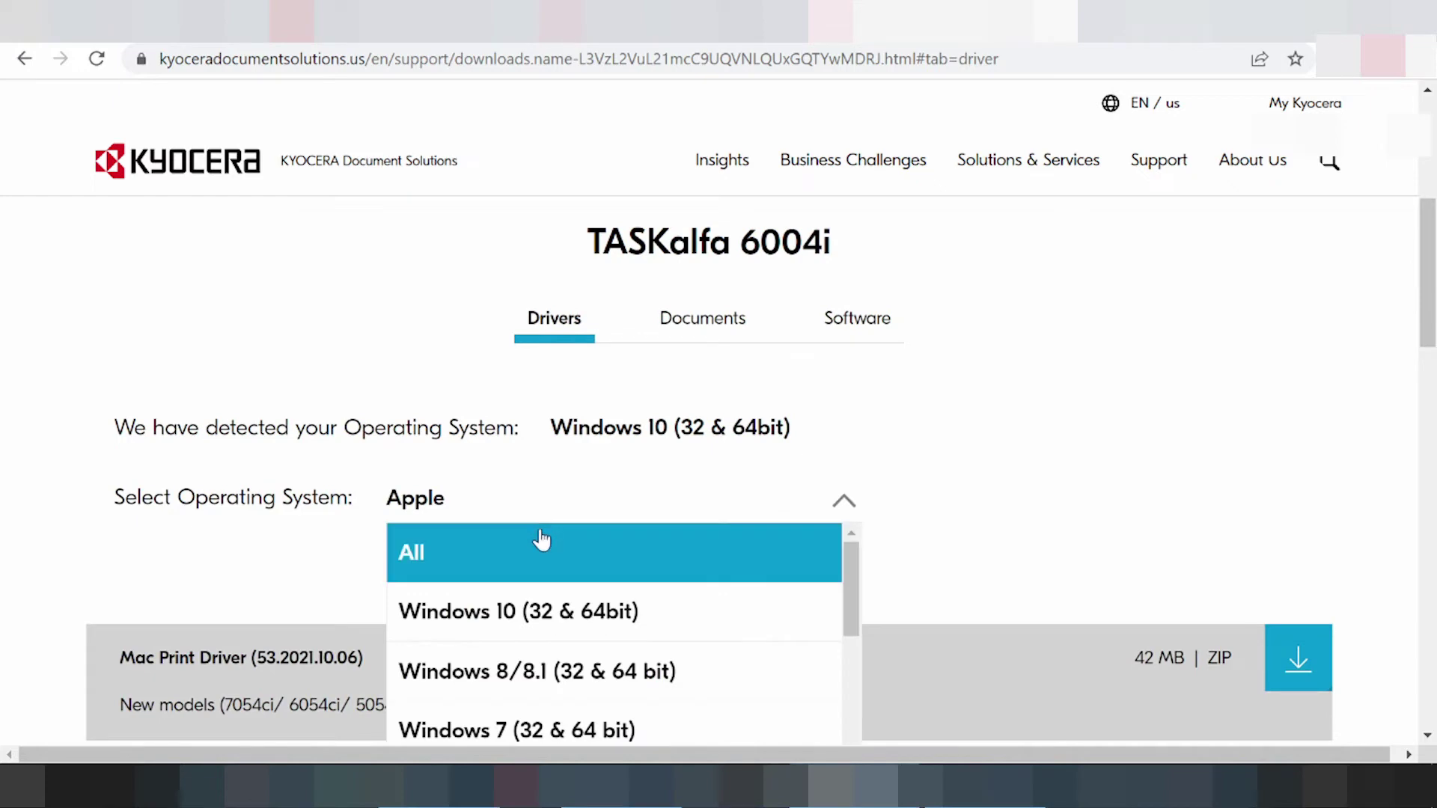
scroll(543, 572, down, 2)
scroll(542, 581, down, 5)
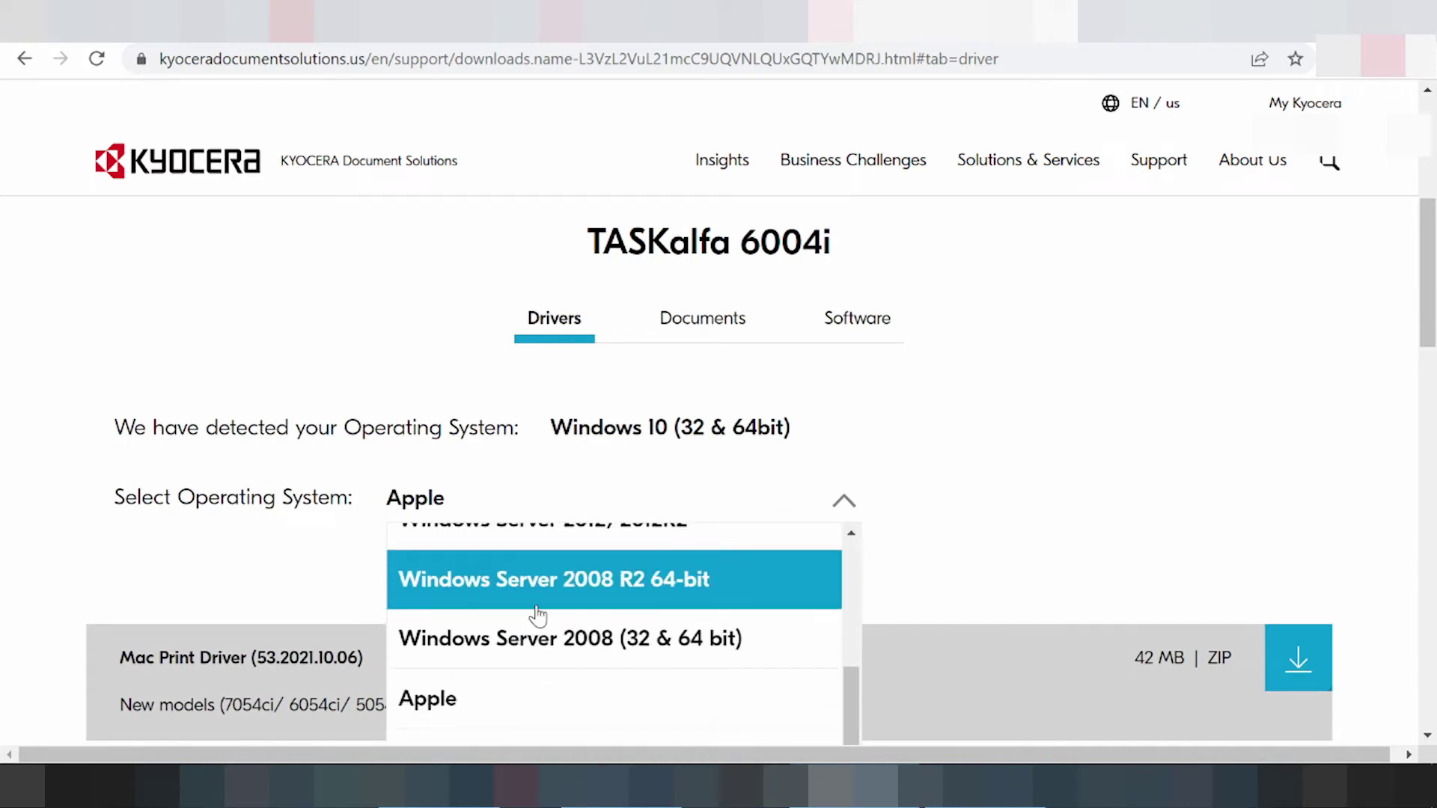
scroll(549, 659, up, 5)
click(513, 613)
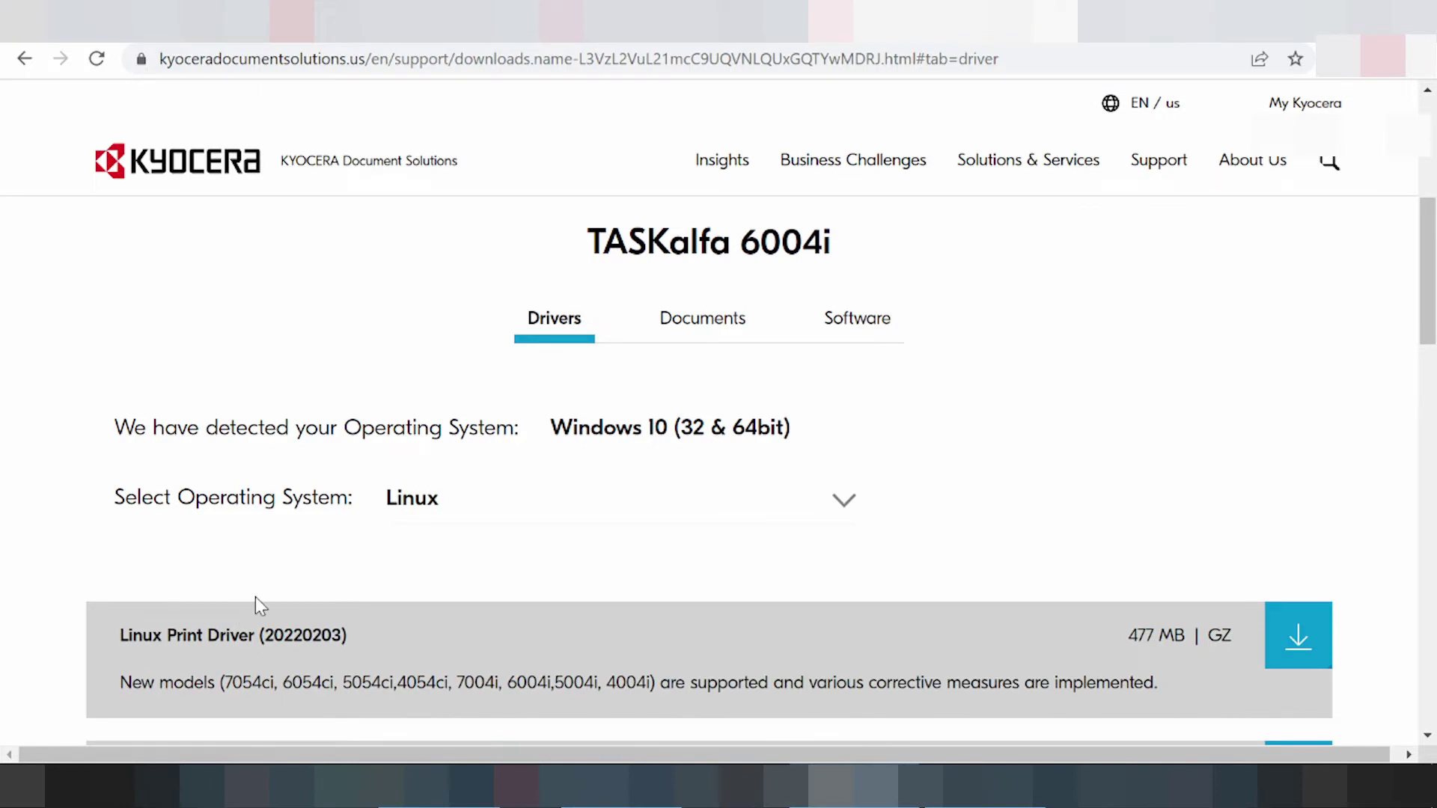
scroll(432, 532, down, 1)
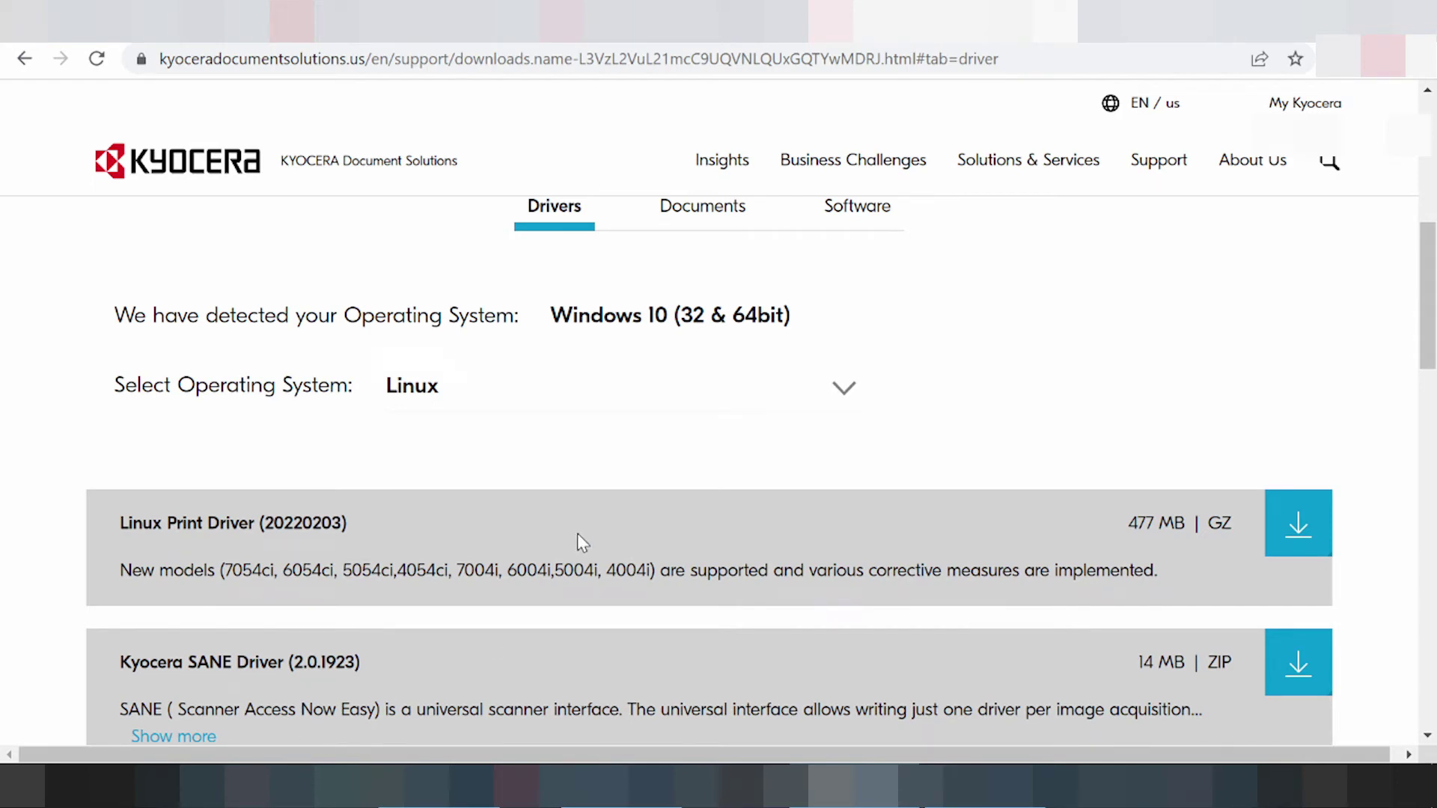
scroll(726, 512, up, 1)
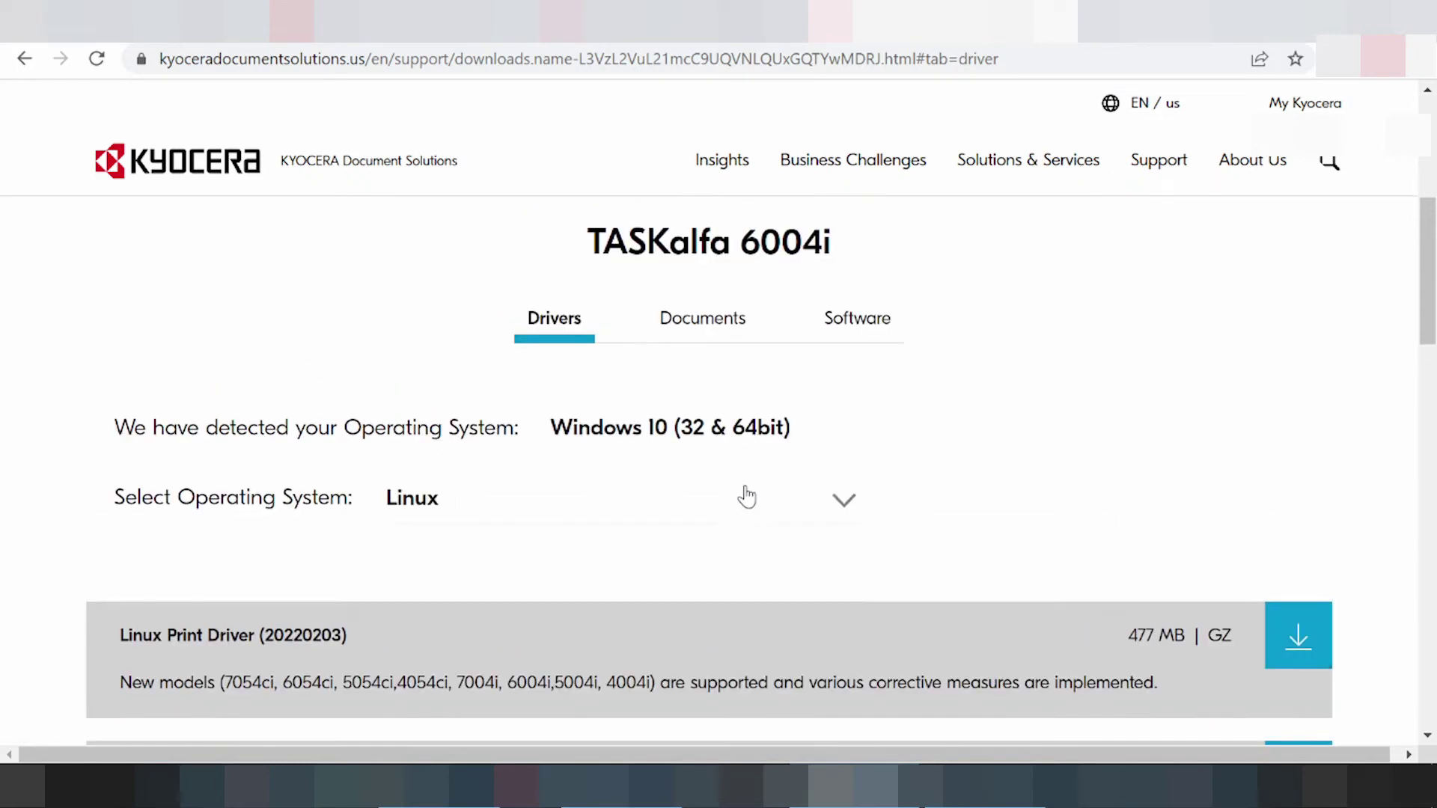
scroll(737, 496, down, 2)
scroll(1306, 560, up, 4)
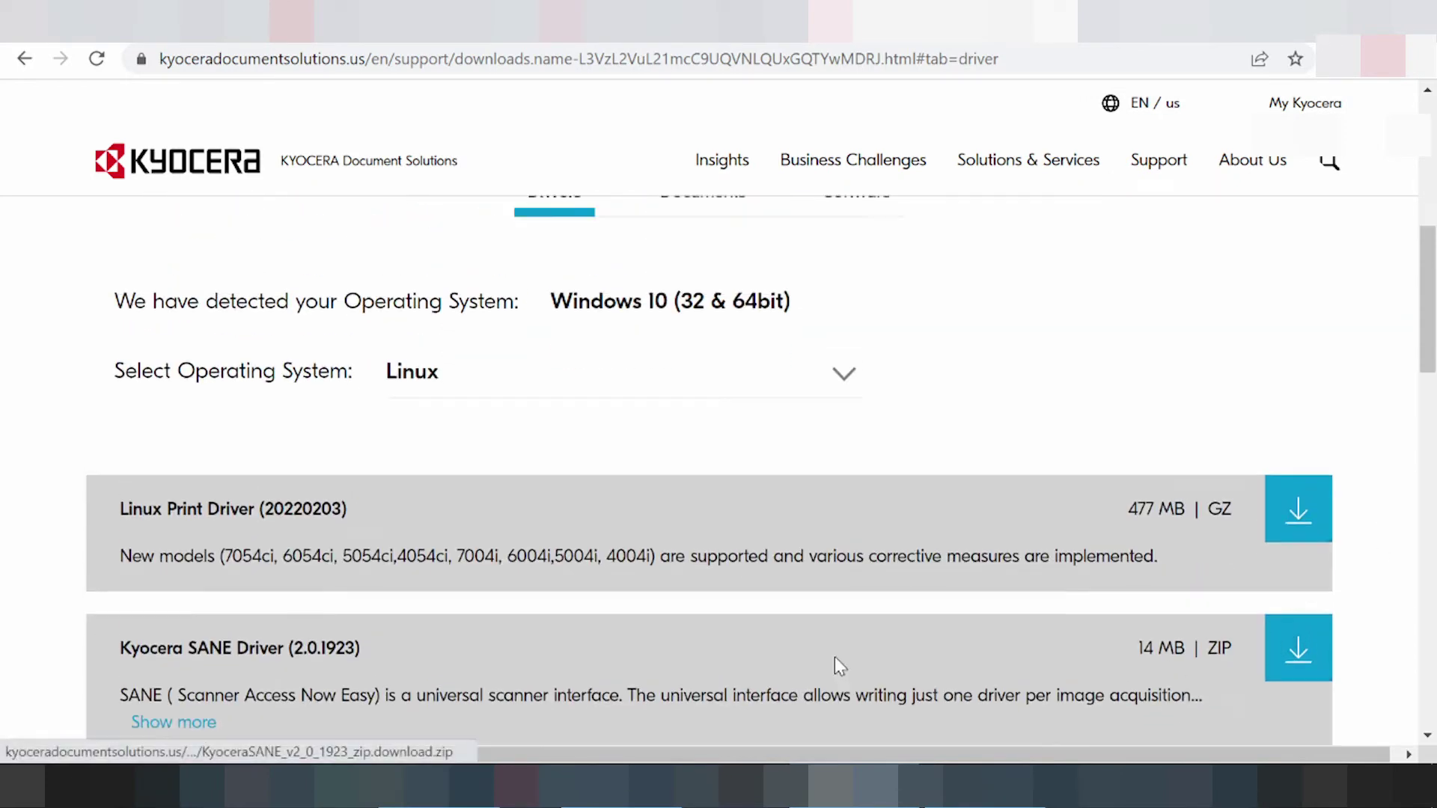
scroll(709, 619, down, 1)
- Filter the drivers to Windows 11, leaving only Web Installer v.1.8.4.0, and highlight its name
click(539, 513)
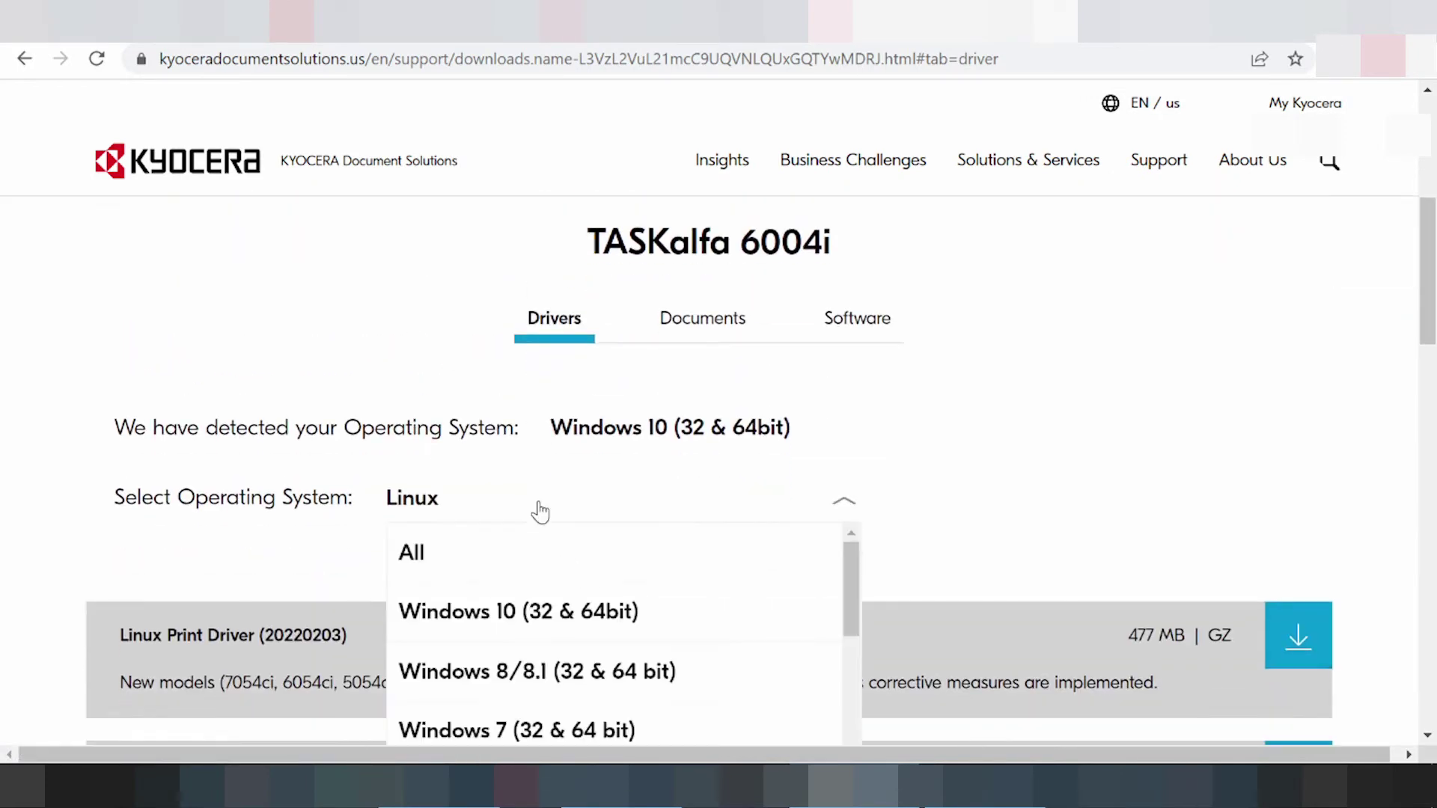
scroll(546, 621, down, 2)
scroll(565, 614, down, 2)
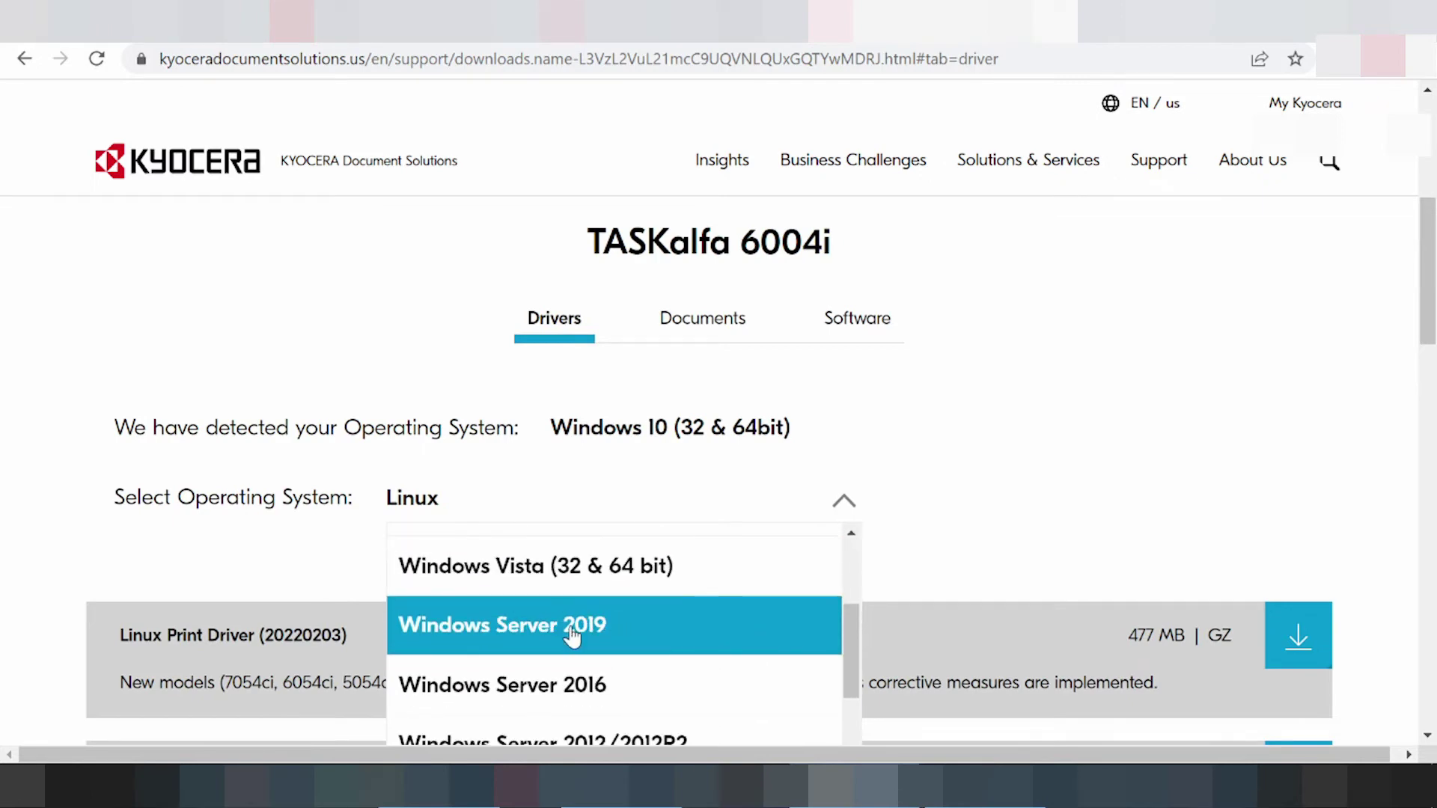
scroll(573, 632, down, 2)
scroll(584, 628, down, 2)
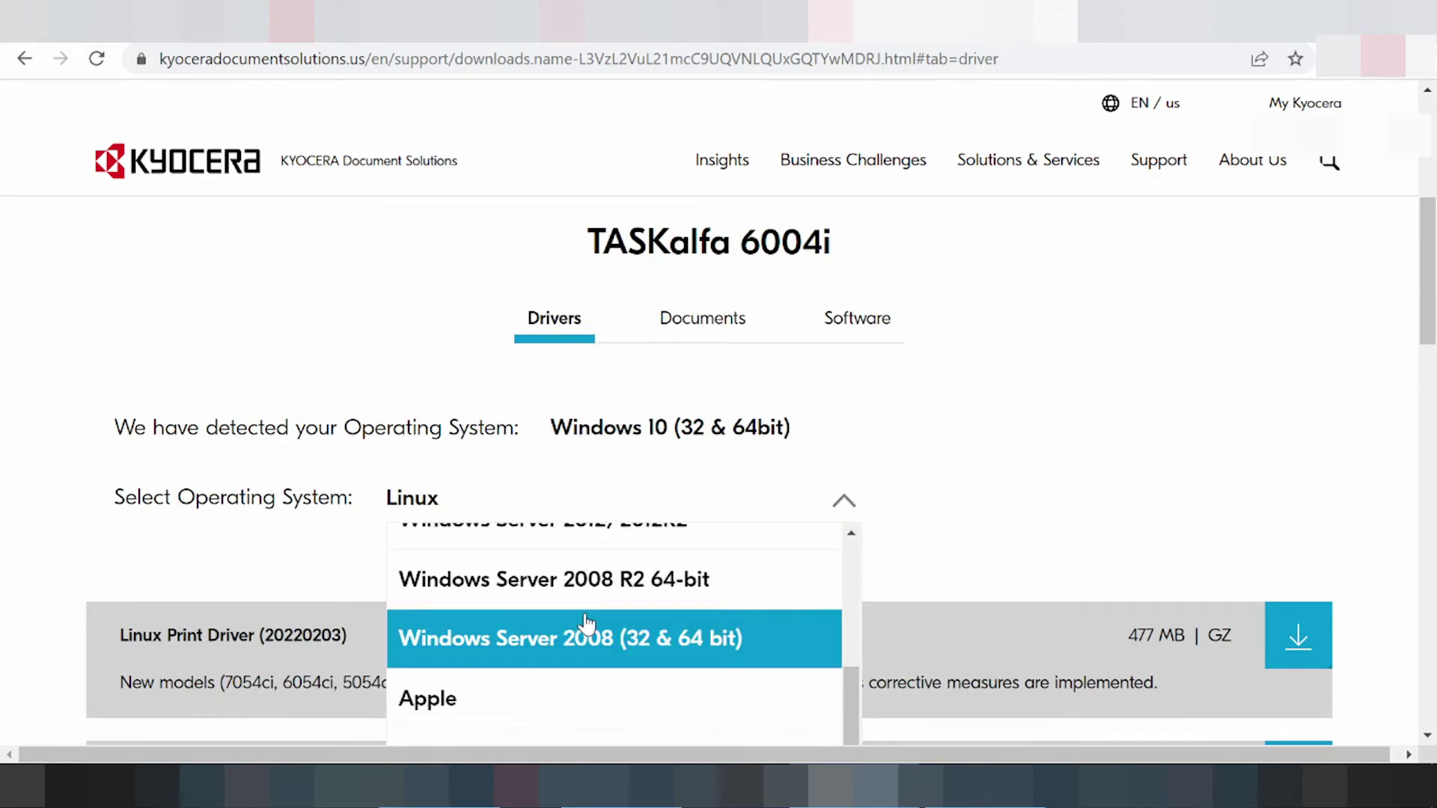
scroll(567, 614, down, 2)
scroll(494, 621, down, 5)
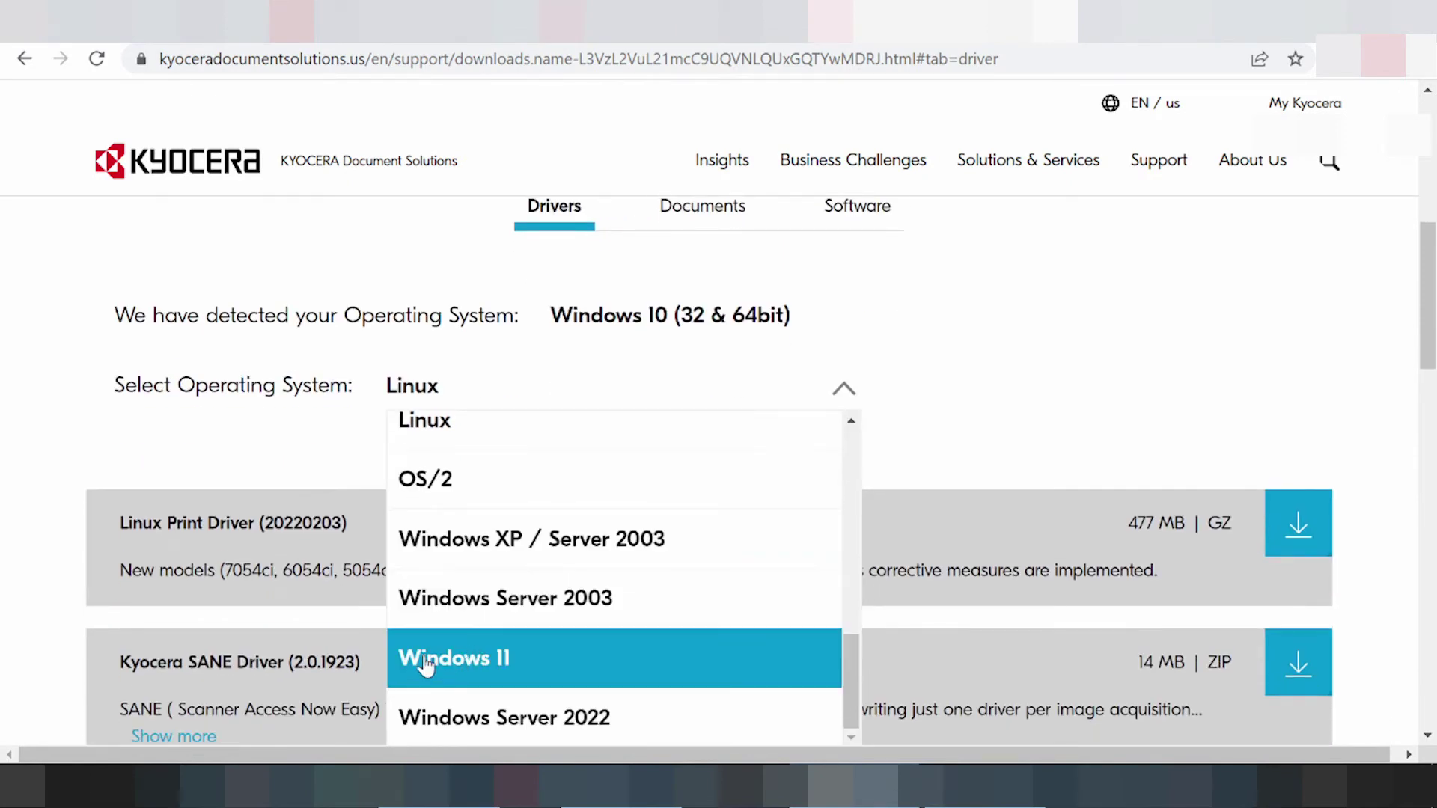
click(475, 661)
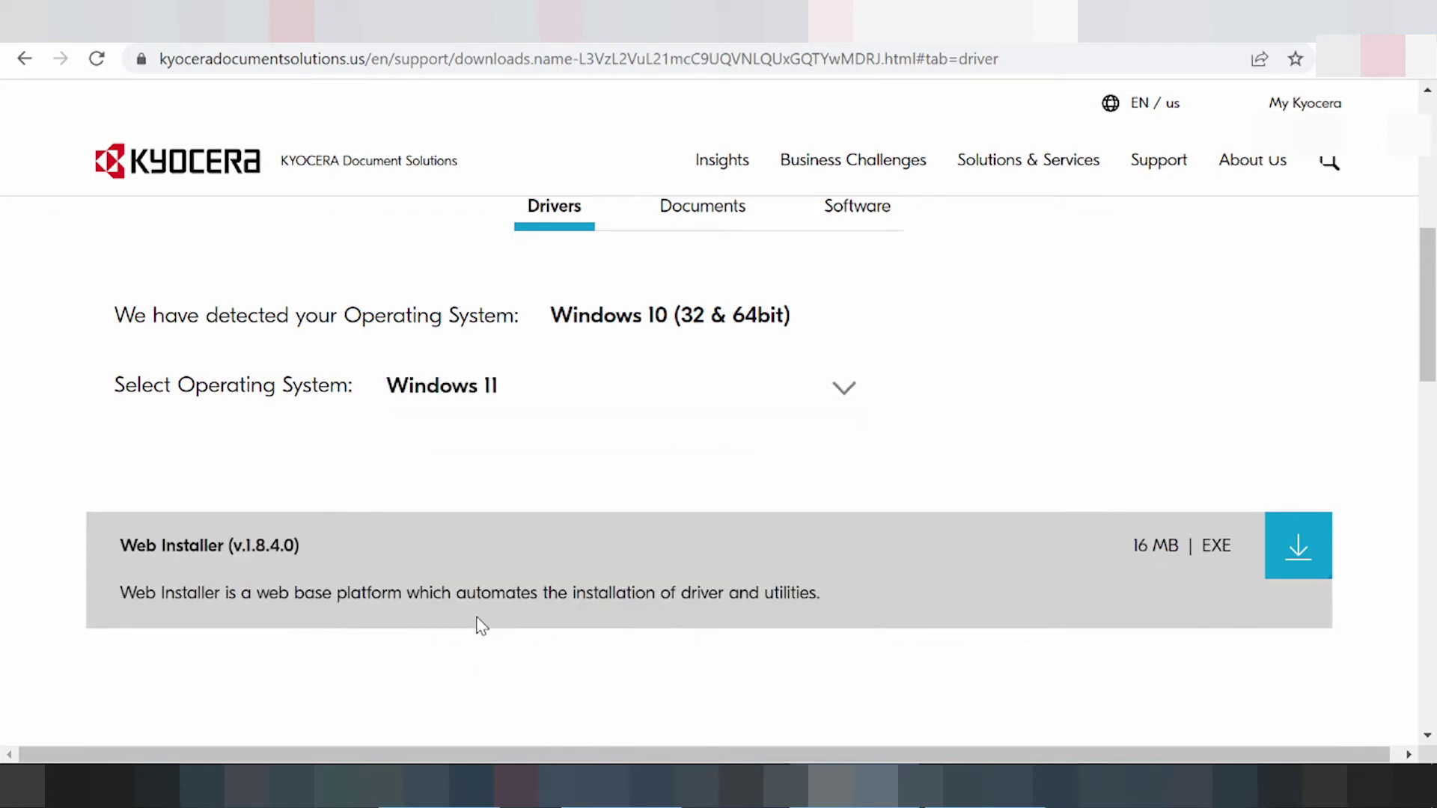
drag(120, 545, 227, 544)
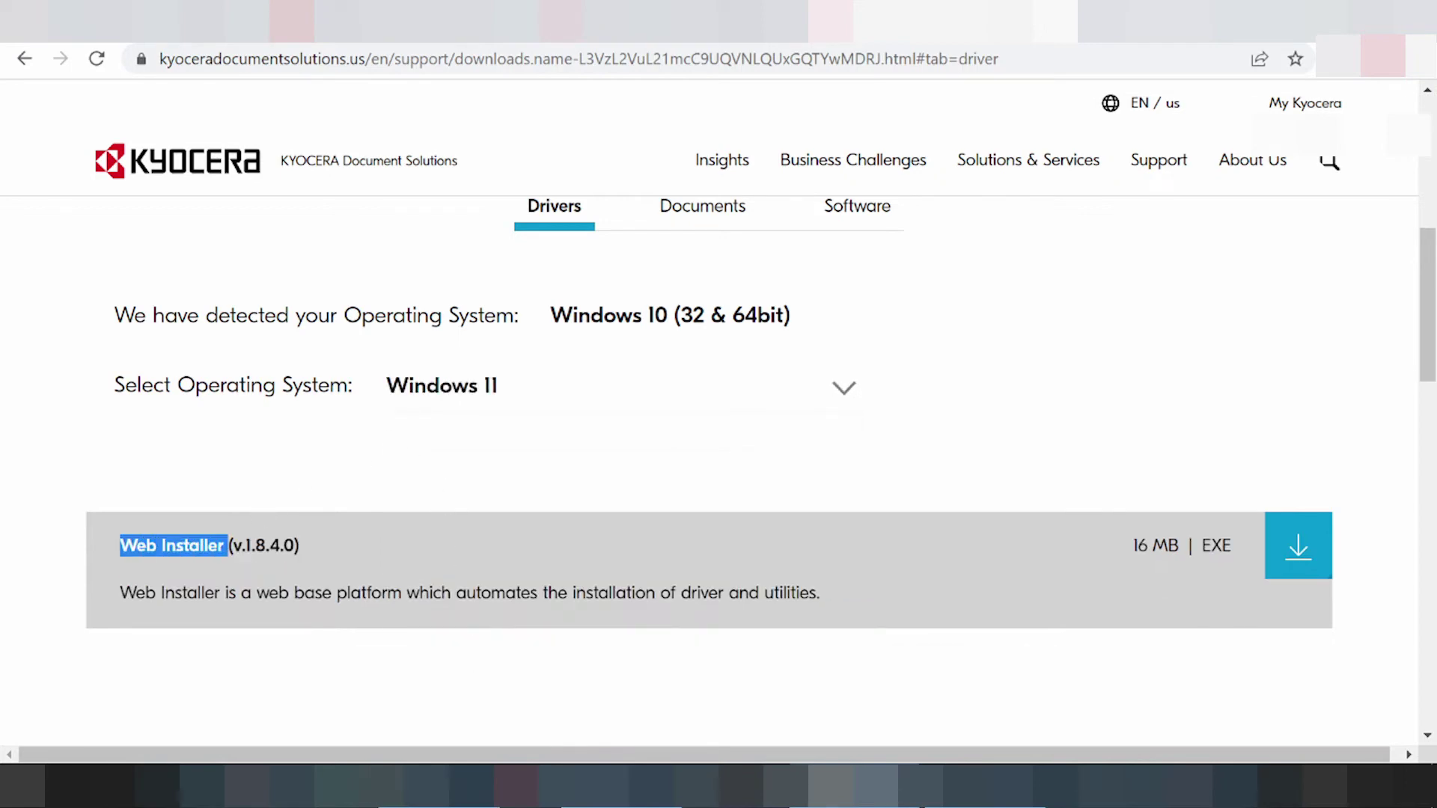
scroll(654, 419, up, 2)
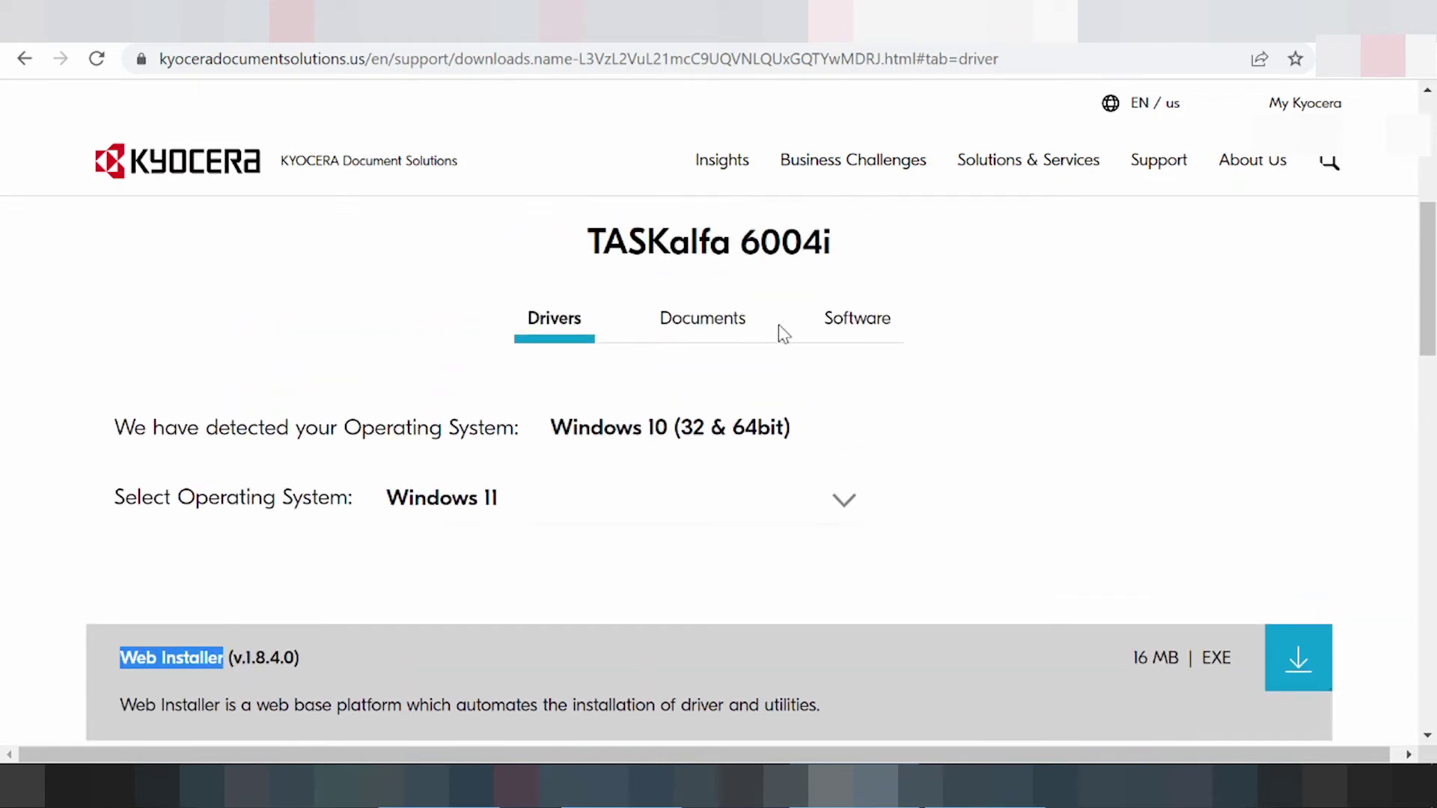
- On the Software tab, download the WIFI Setup Tool (2.0.19.26) EXE
click(857, 320)
scroll(609, 379, down, 3)
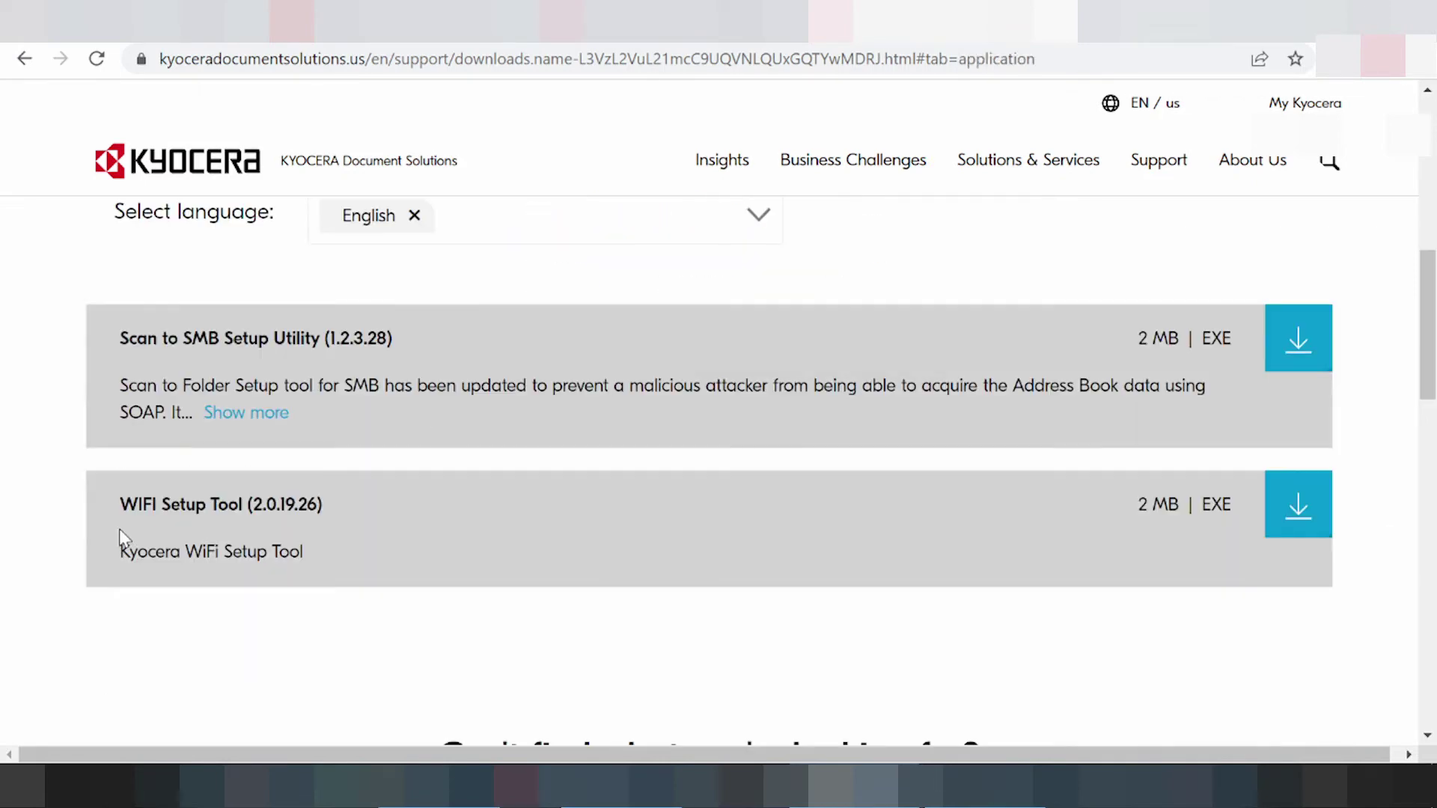
drag(120, 504, 247, 503)
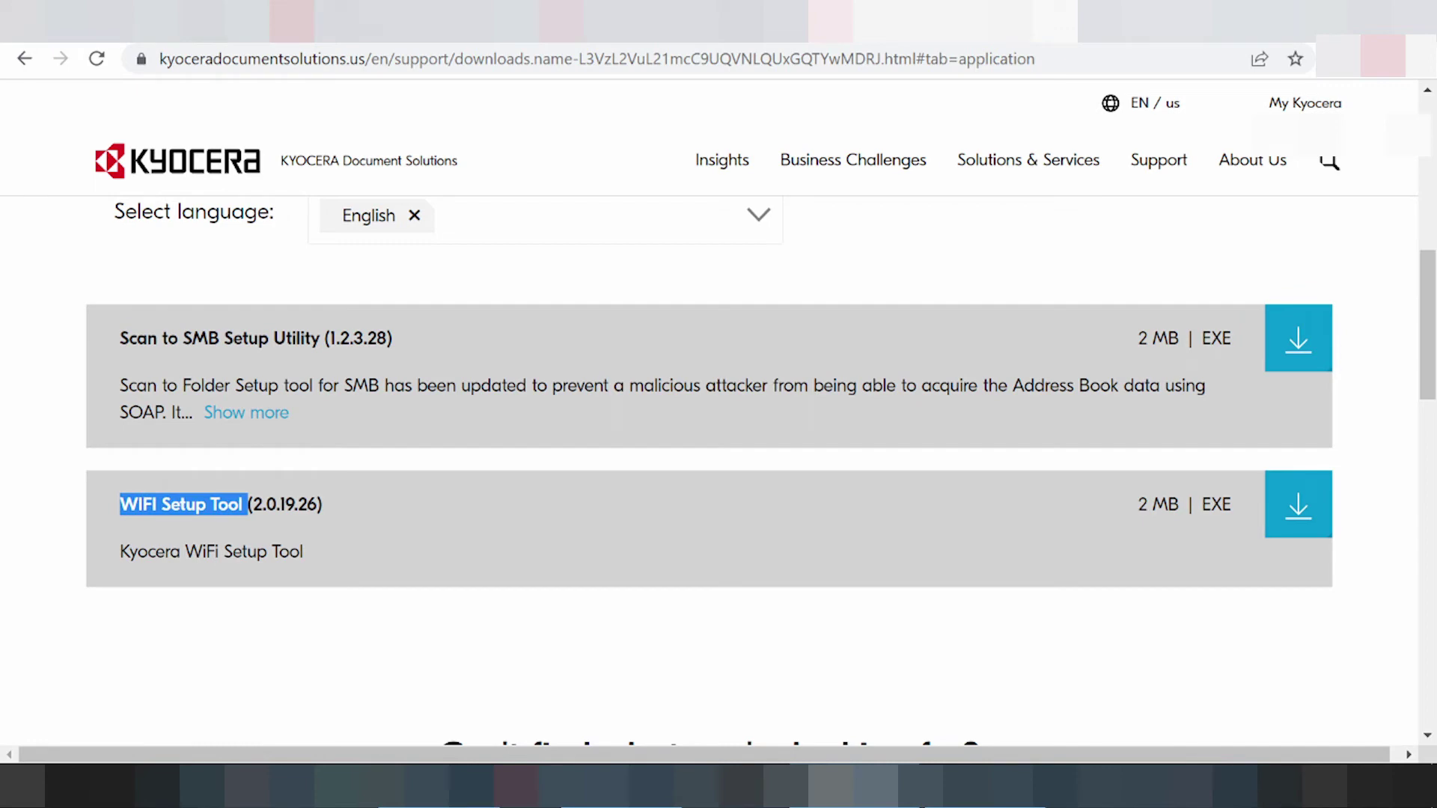
click(139, 323)
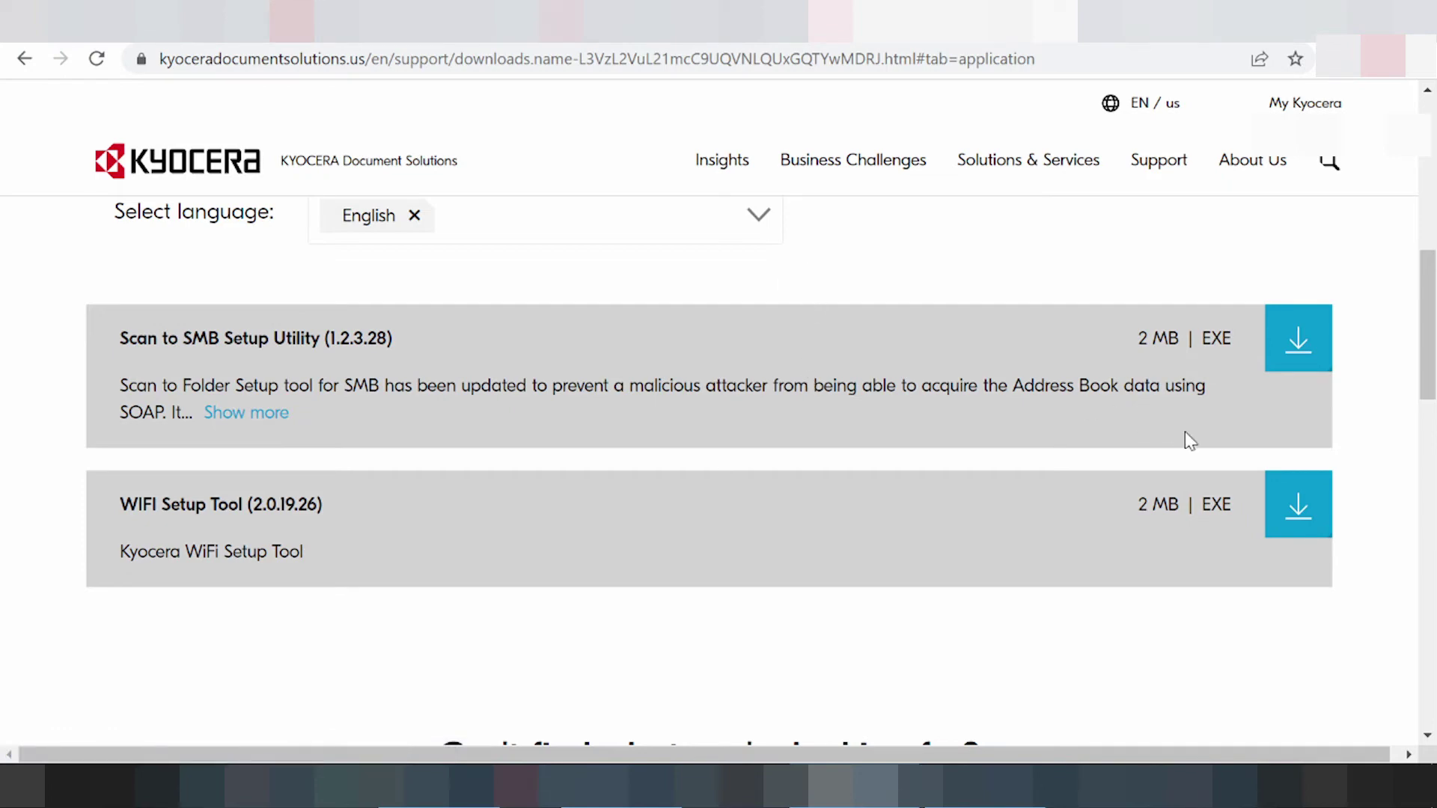
scroll(1171, 433, up, 1)
click(1299, 618)
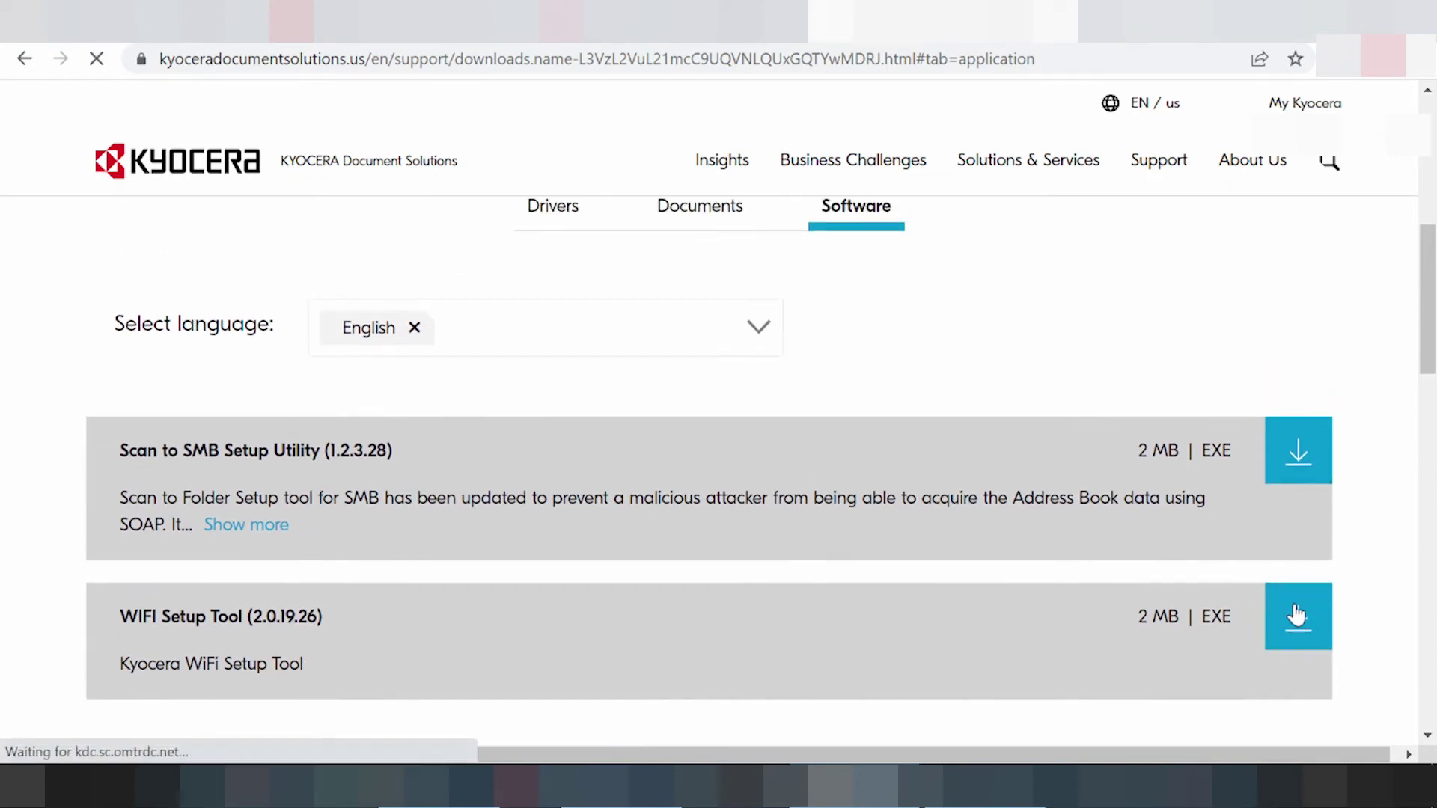
scroll(696, 549, down, 3)
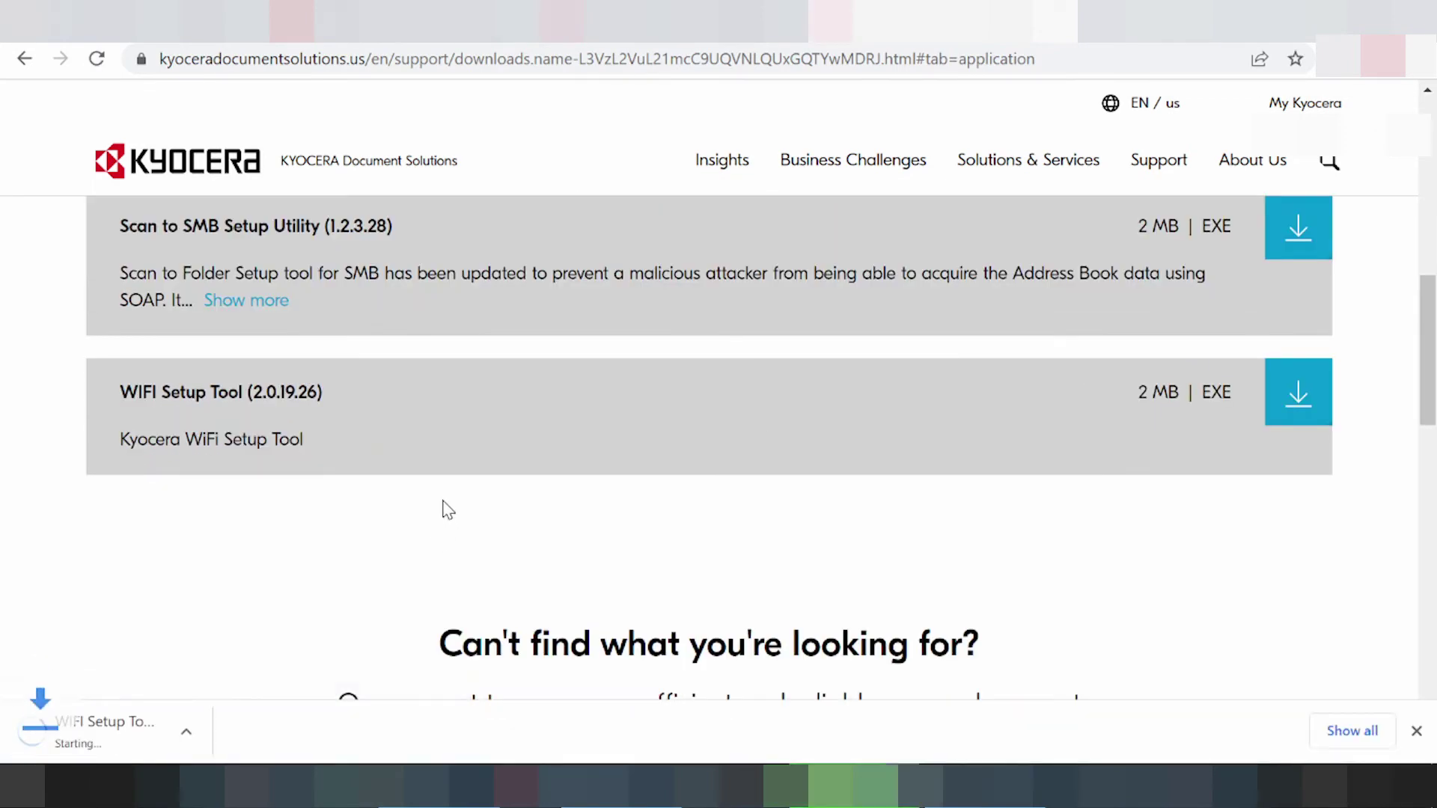
scroll(661, 292, up, 3)
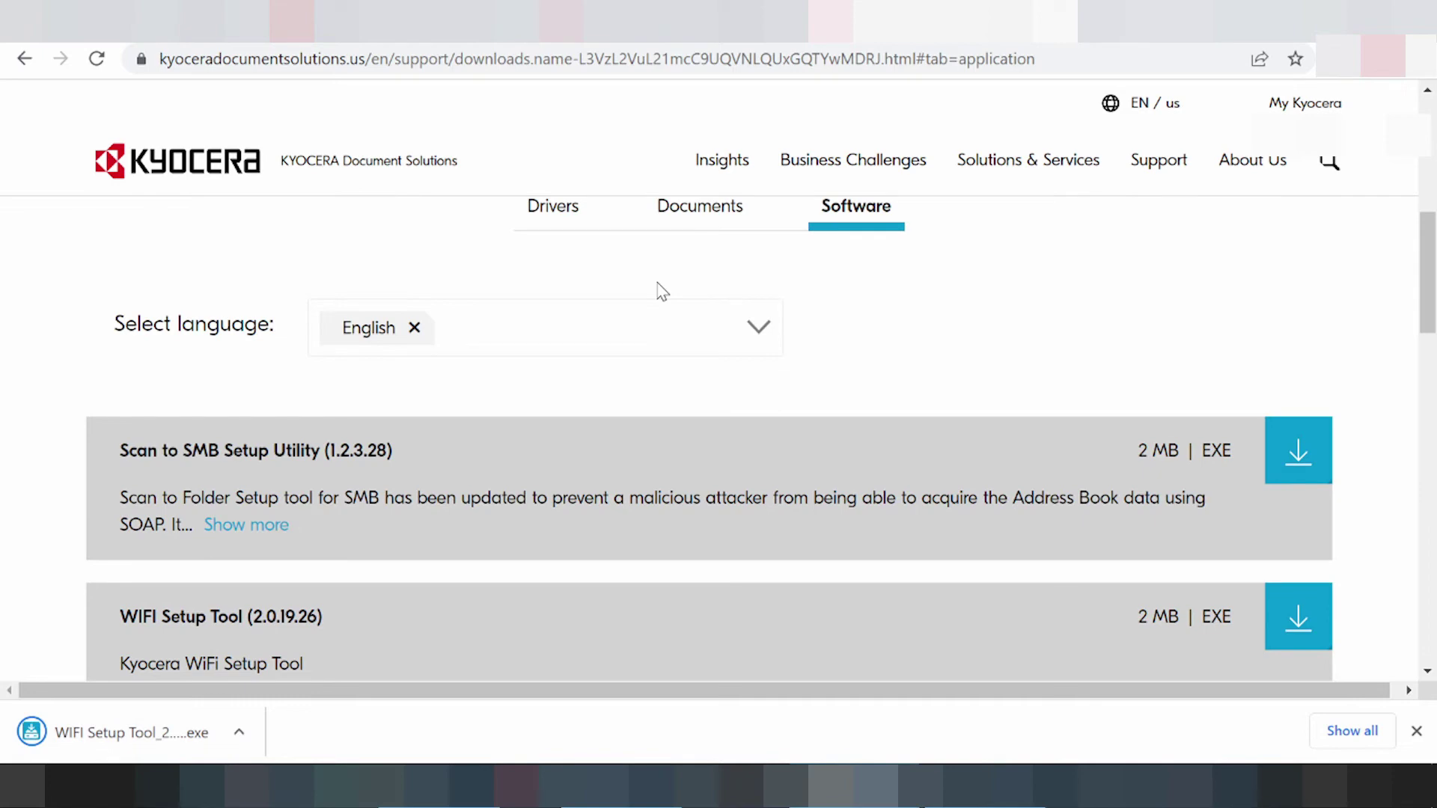
- From the Drivers tab, download the Web Installer 1.8.4 EXE and dismiss its download menu
click(558, 217)
scroll(565, 262, down, 1)
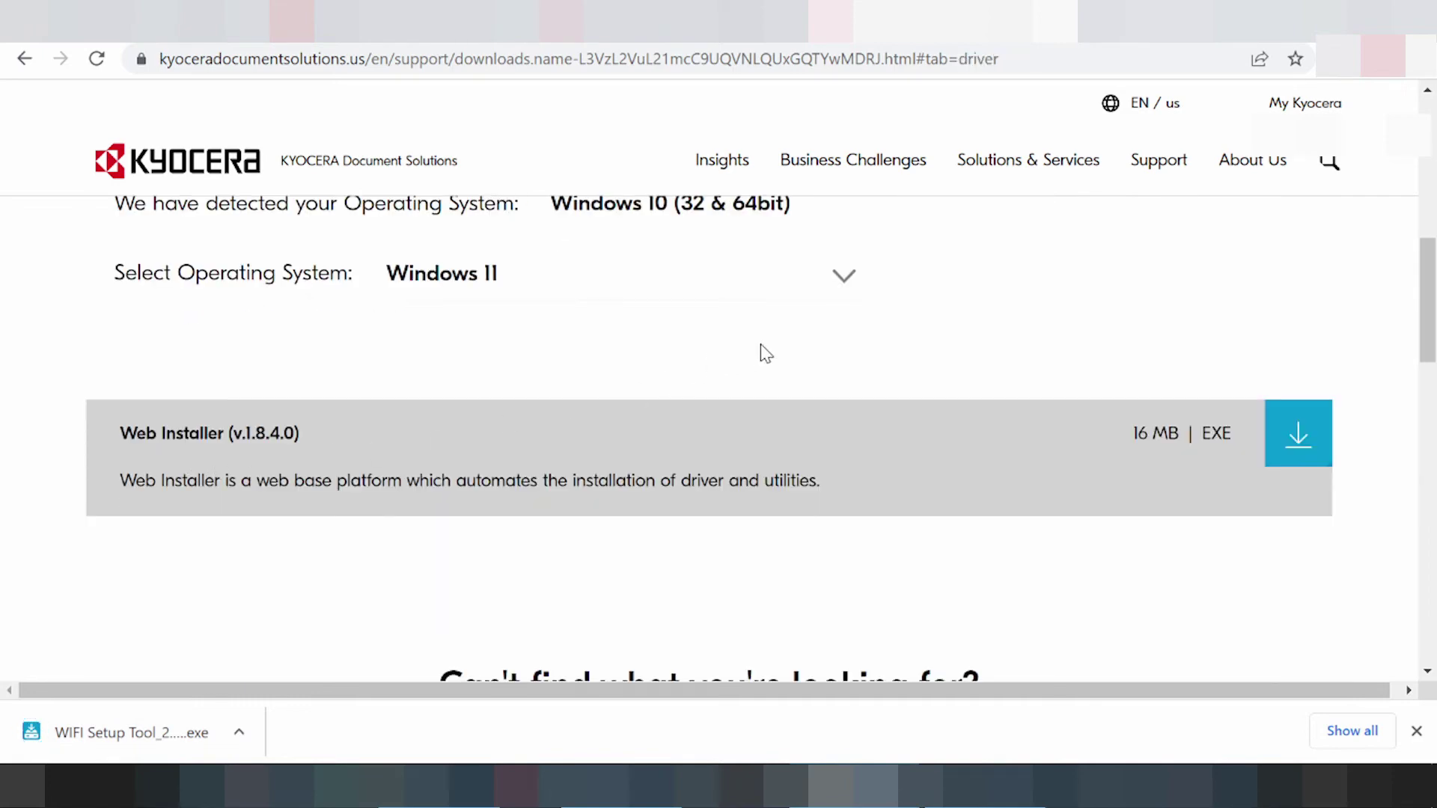
click(1295, 440)
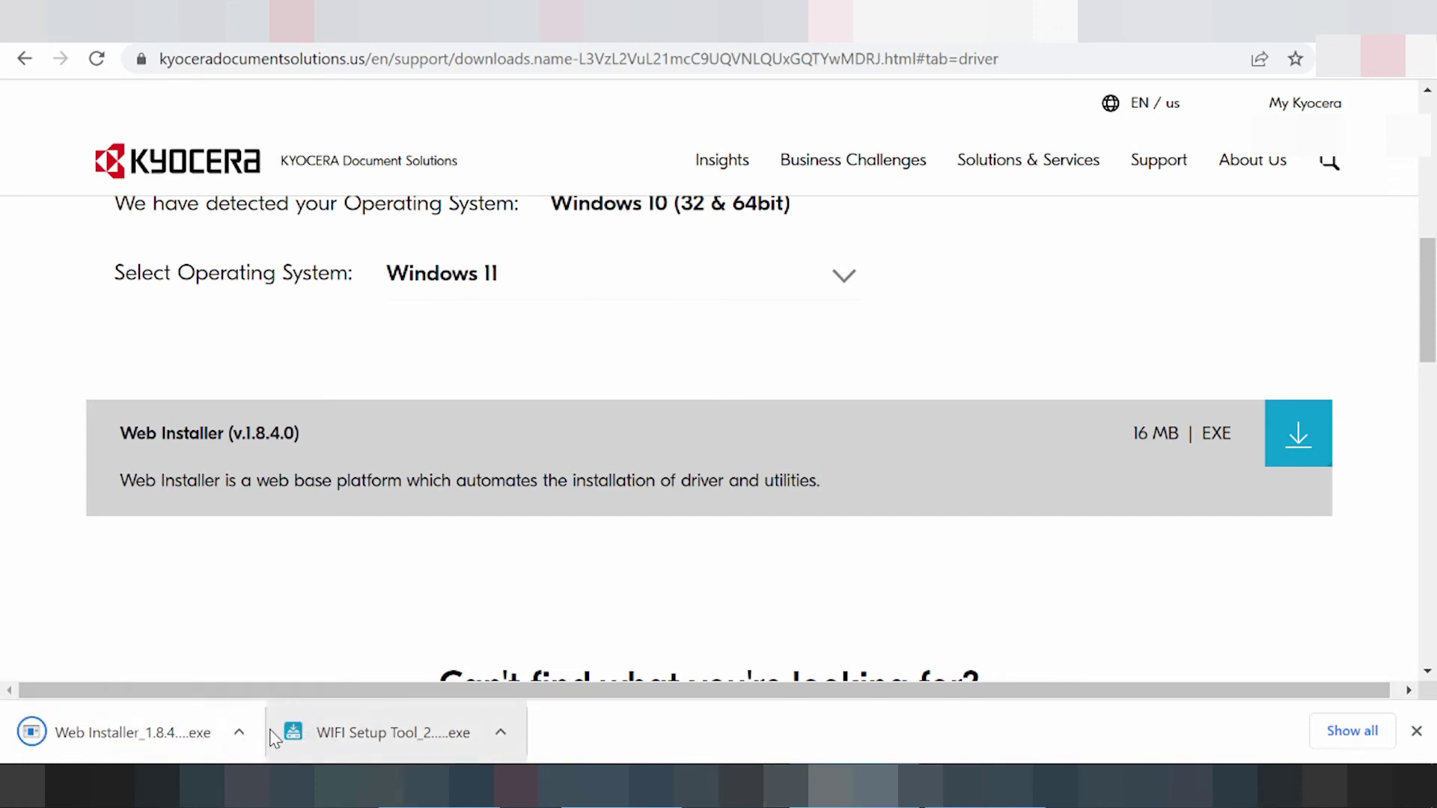
click(239, 732)
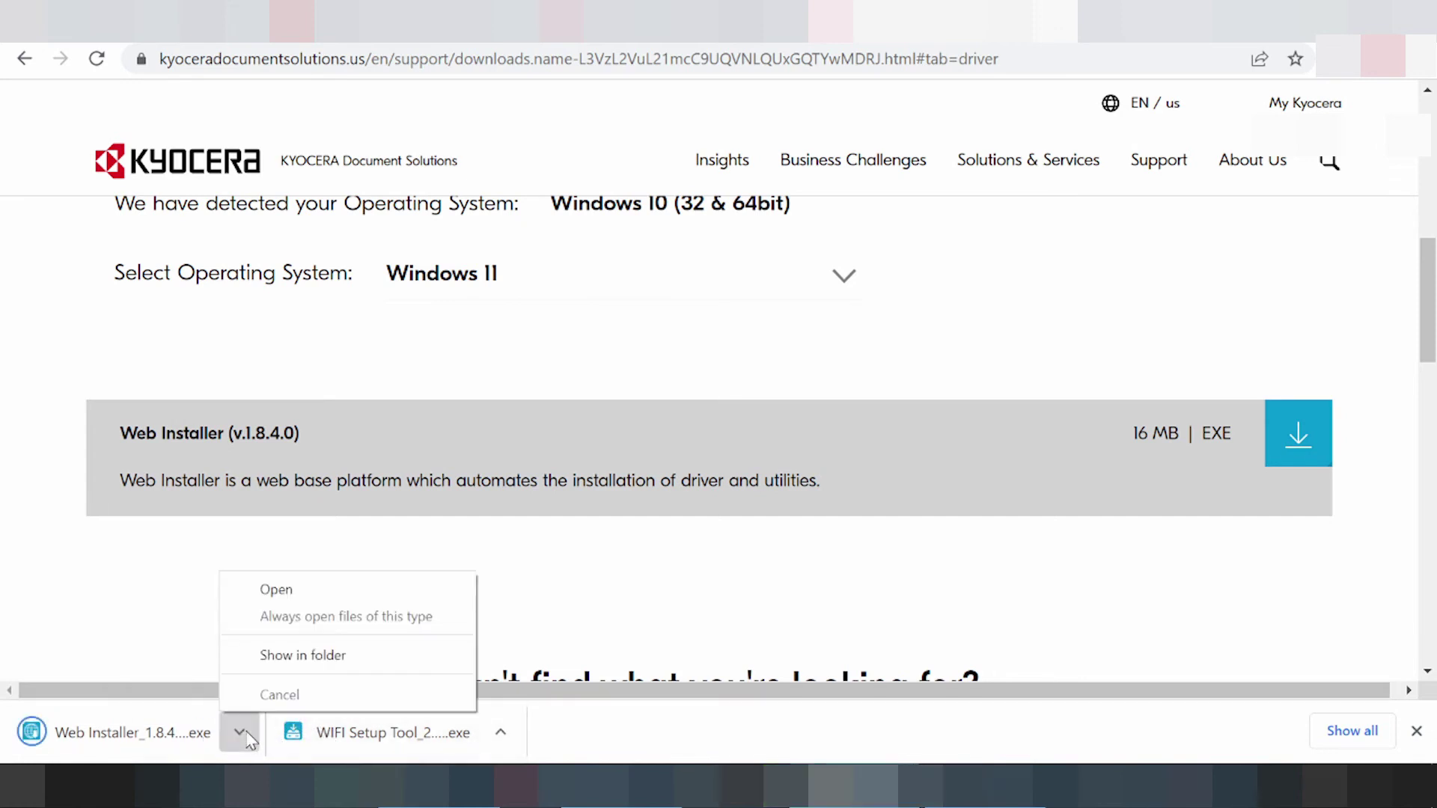
click(123, 616)
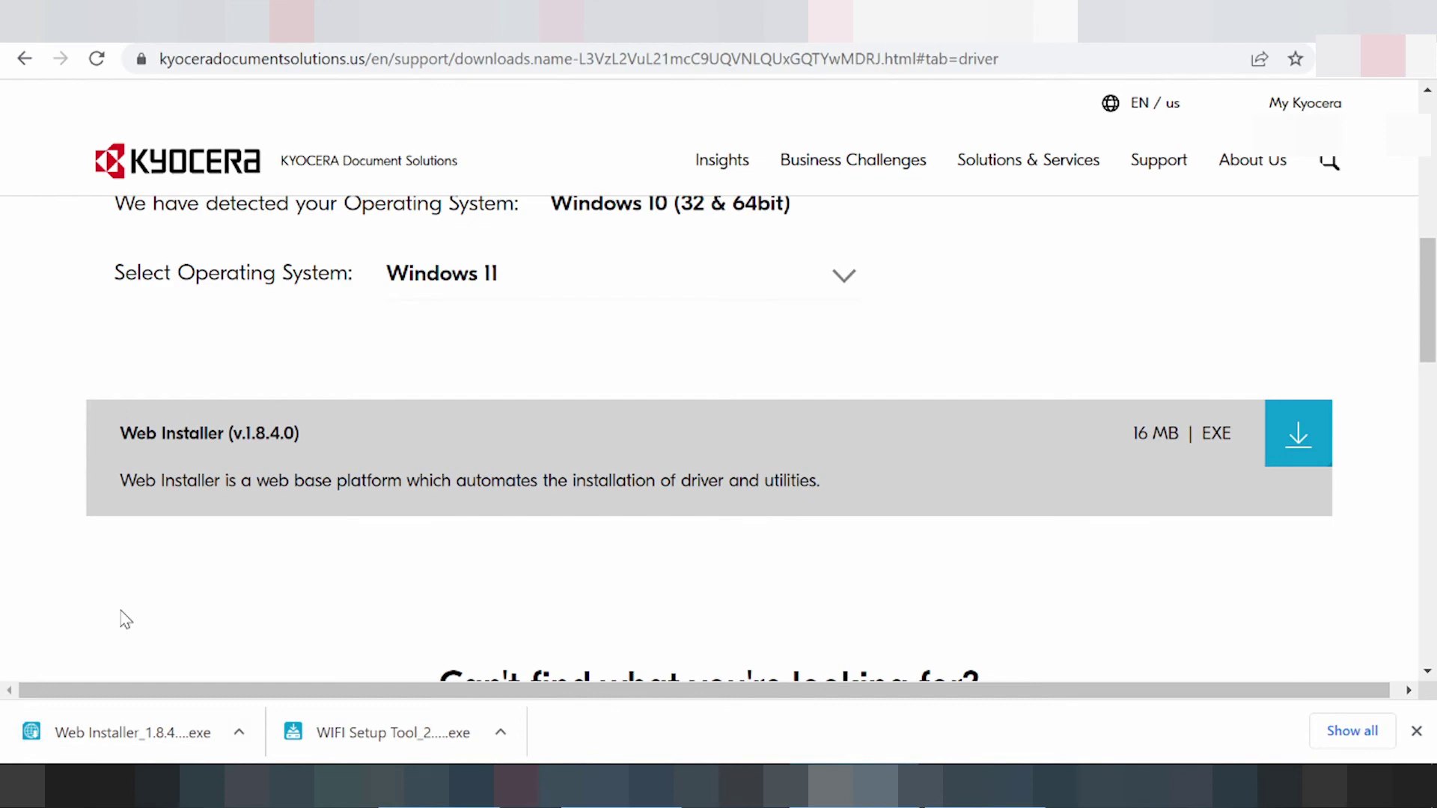